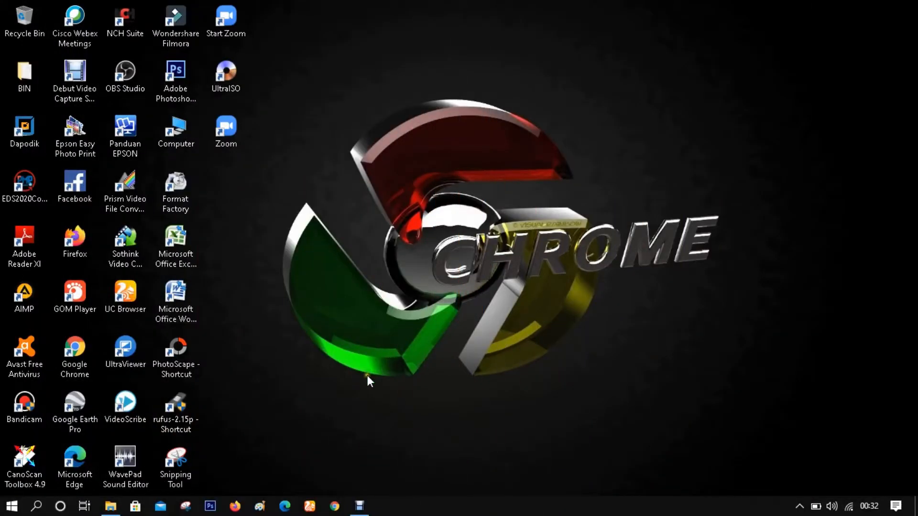
Open Chrome and search Google for "sispena".
click(334, 506)
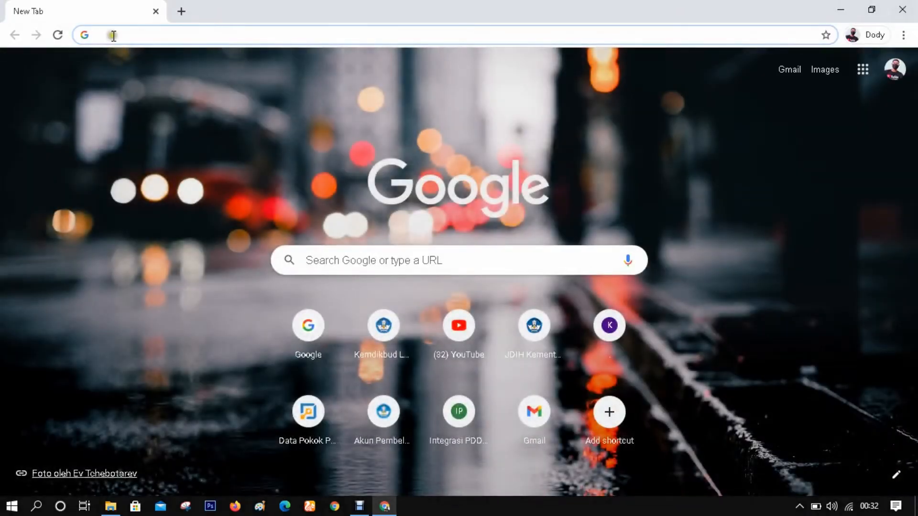
click(113, 36)
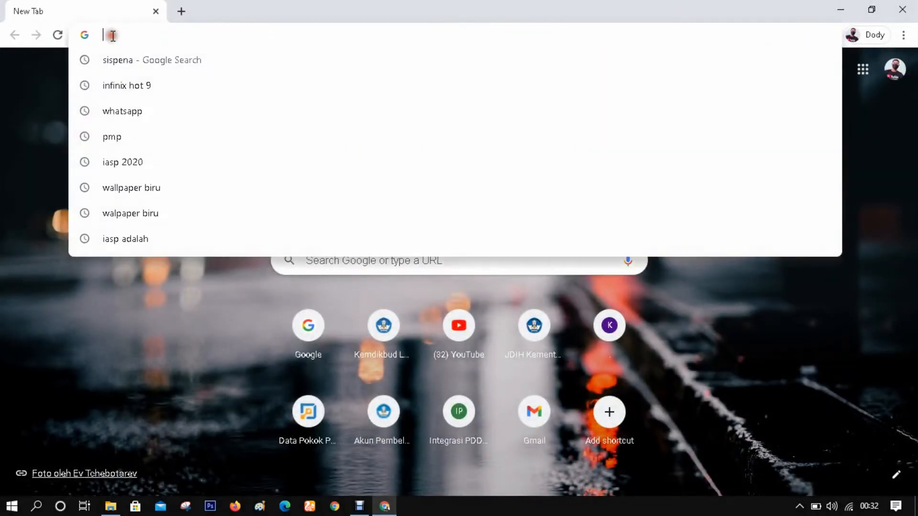
click(122, 62)
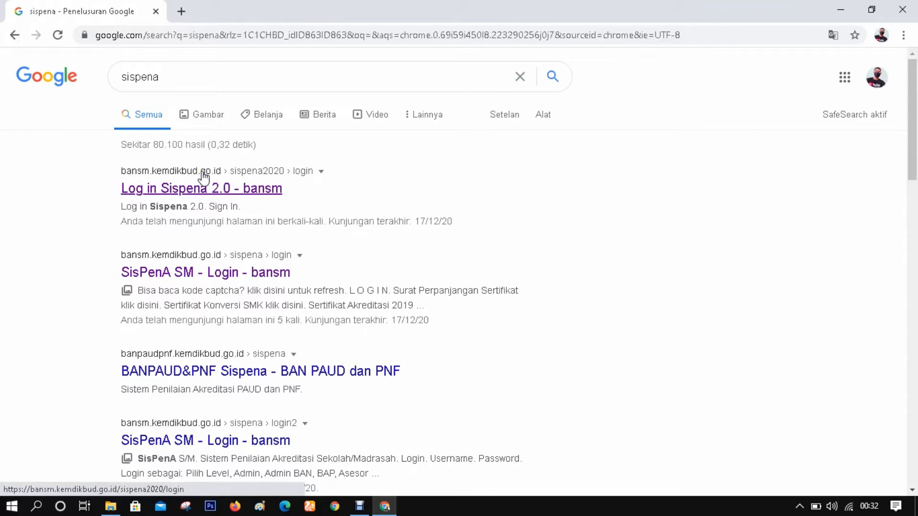
Open the search results "Log in Sispena 2.0 - bansm" and "SisPenA SM - Login - bansm" in separate new tabs.
click(139, 276)
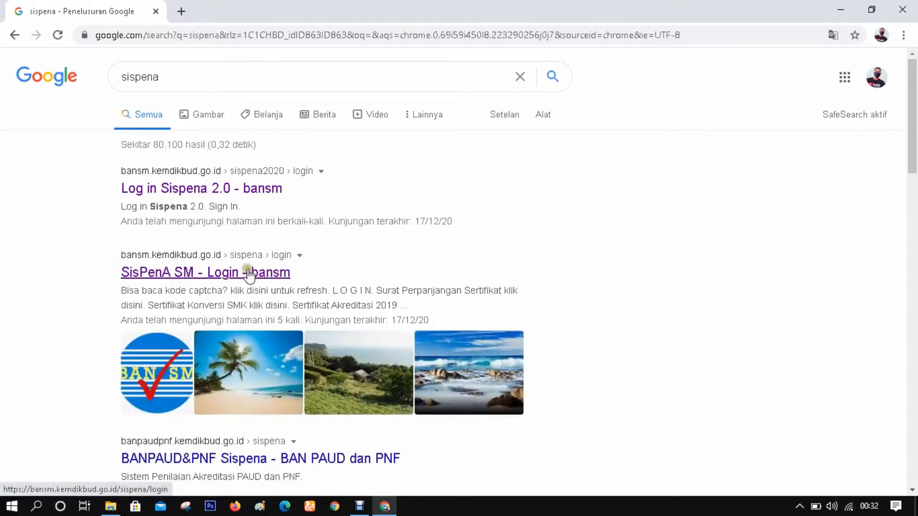
right_click(186, 192)
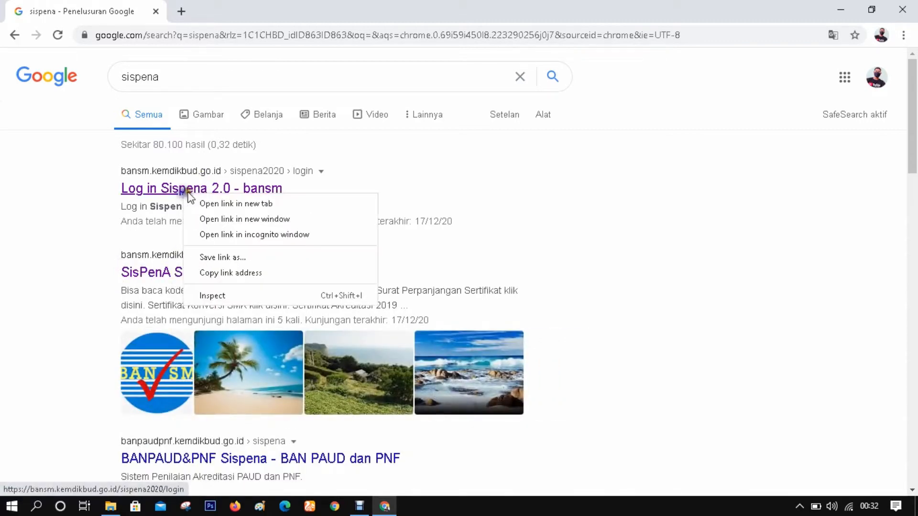
click(226, 203)
right_click(184, 282)
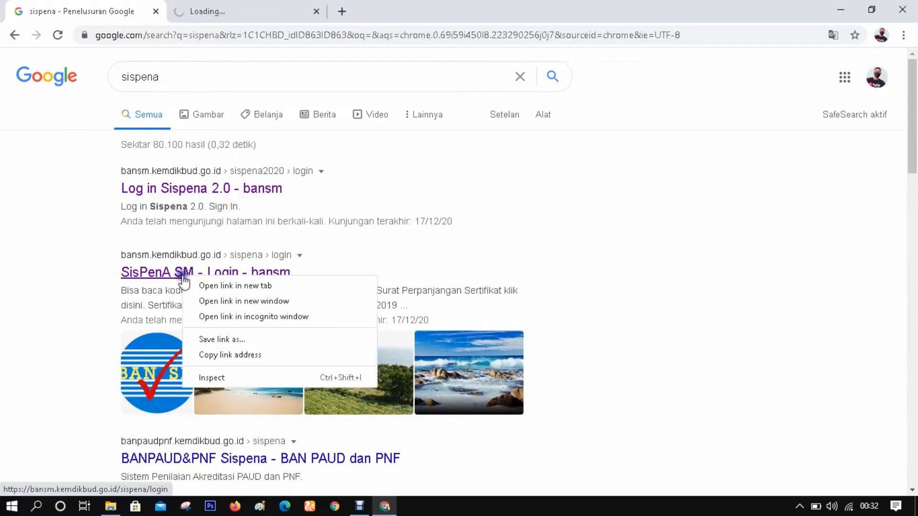
click(219, 285)
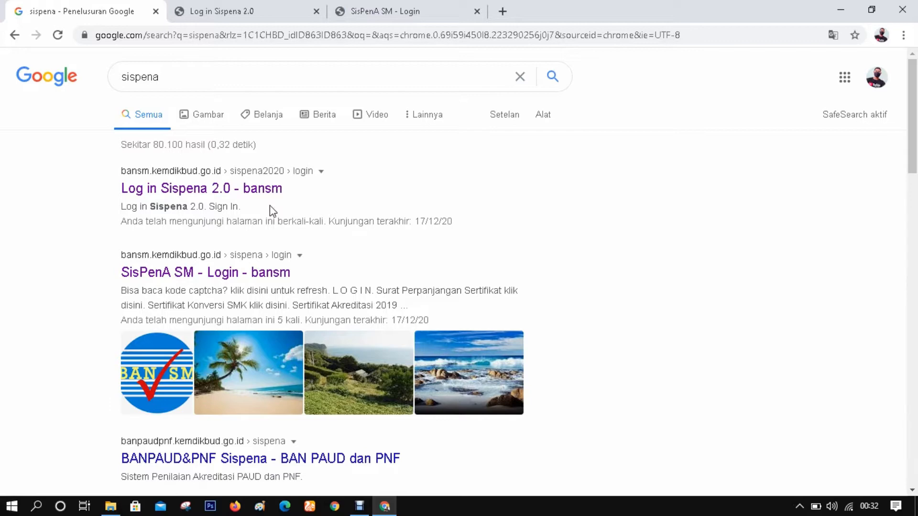
Compare the Sispena 2.0 login page with the older SisPenA SM login page.
click(270, 11)
click(403, 12)
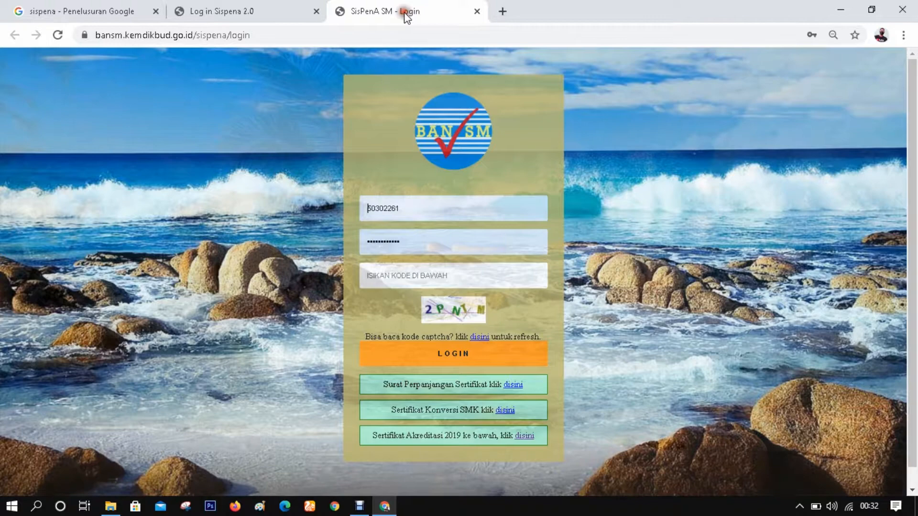
click(273, 10)
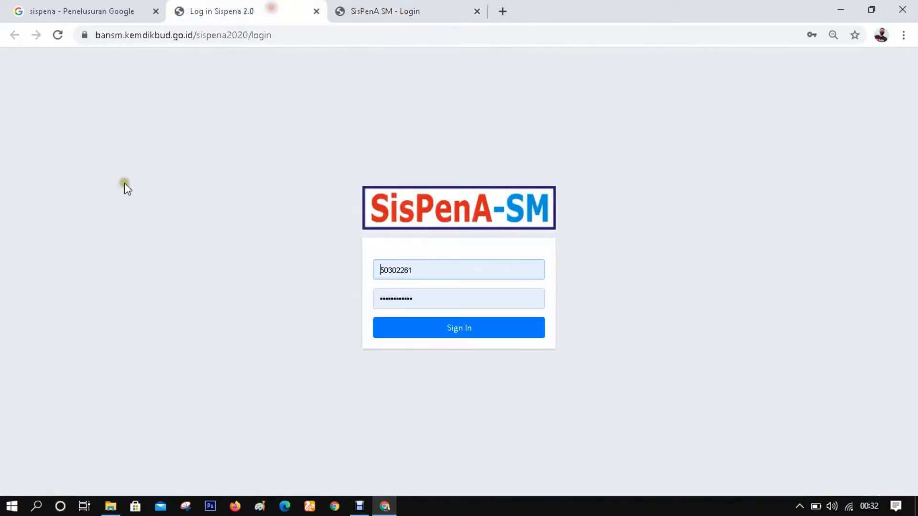
click(403, 11)
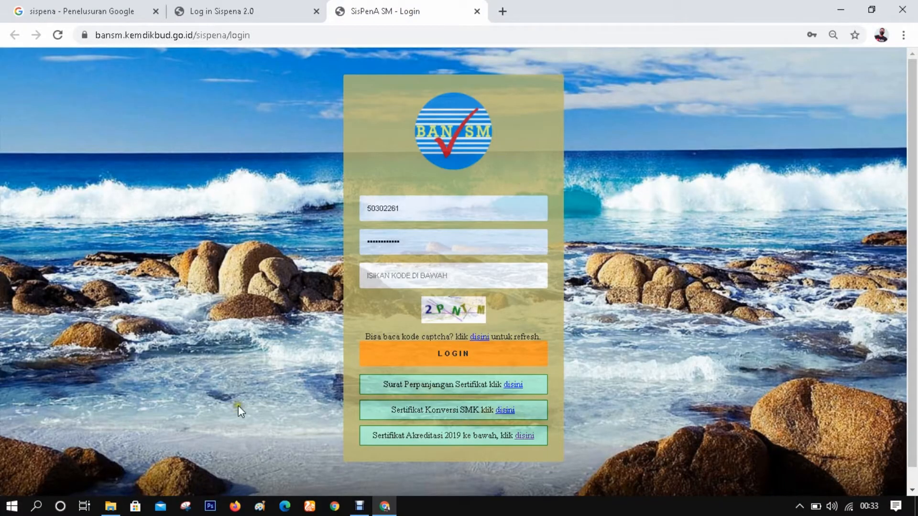
click(238, 12)
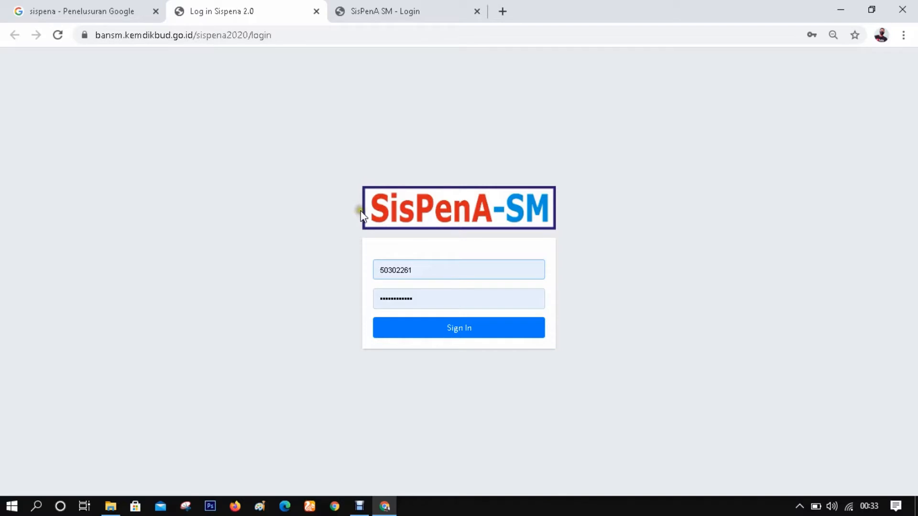
click(415, 270)
click(407, 140)
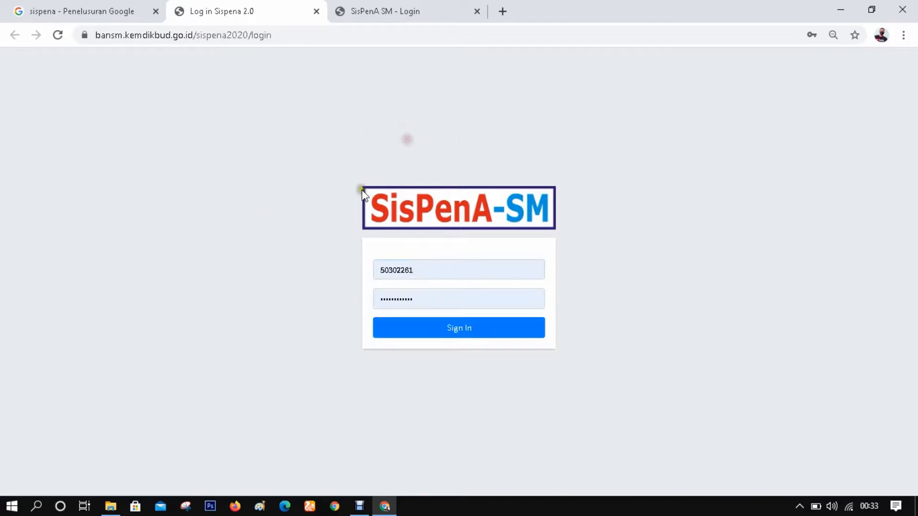
click(360, 6)
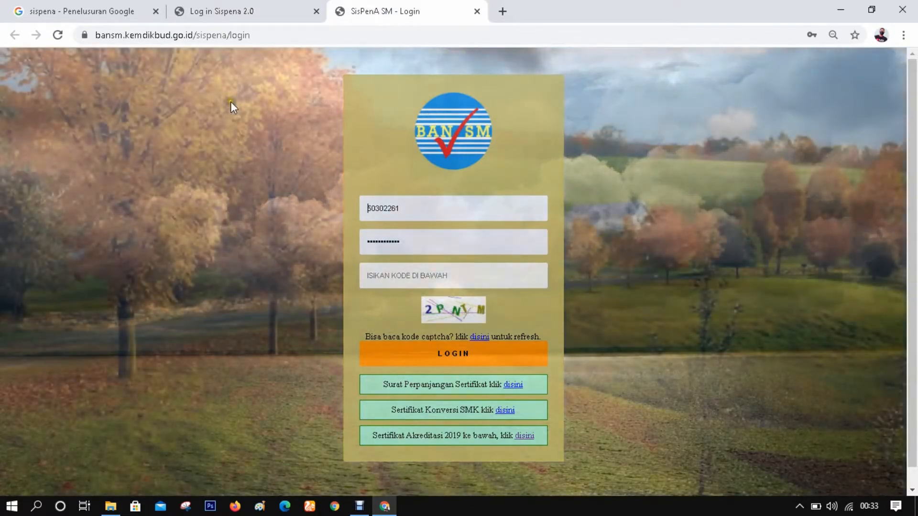
Sign in to Sispena 2.0 with the prefilled school account and compare its dashboard with the older SisPenA SM login page.
click(220, 17)
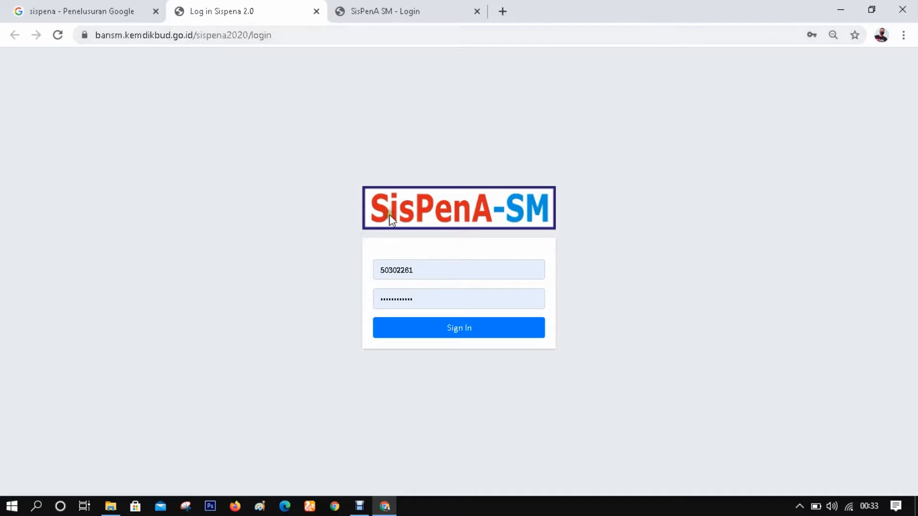
click(492, 328)
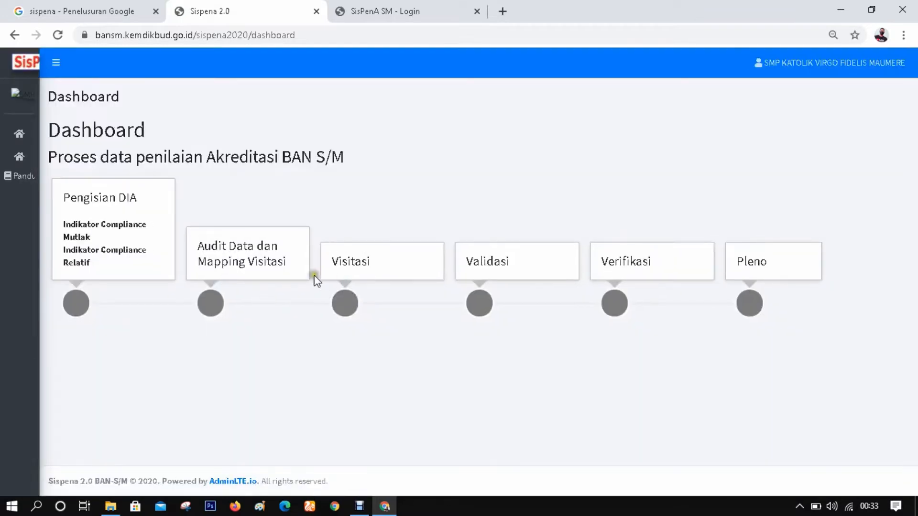
mouse_move(28, 185)
click(372, 9)
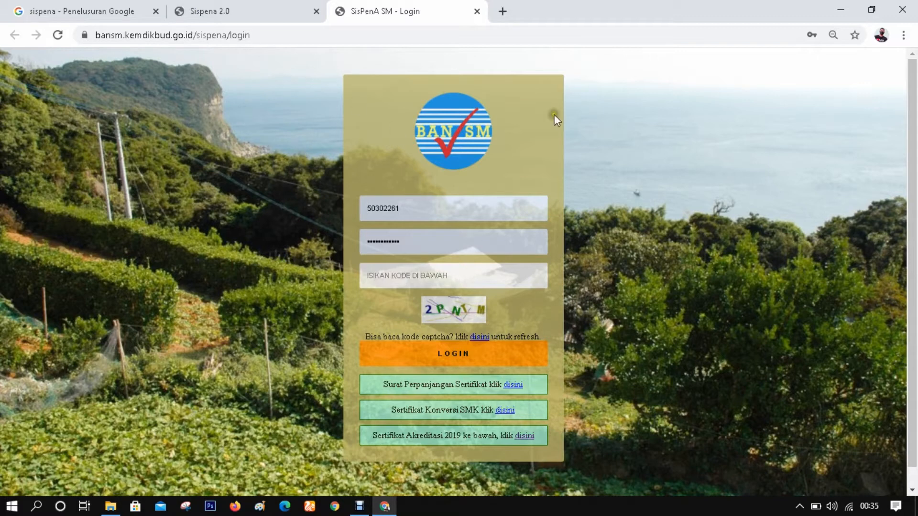
click(219, 12)
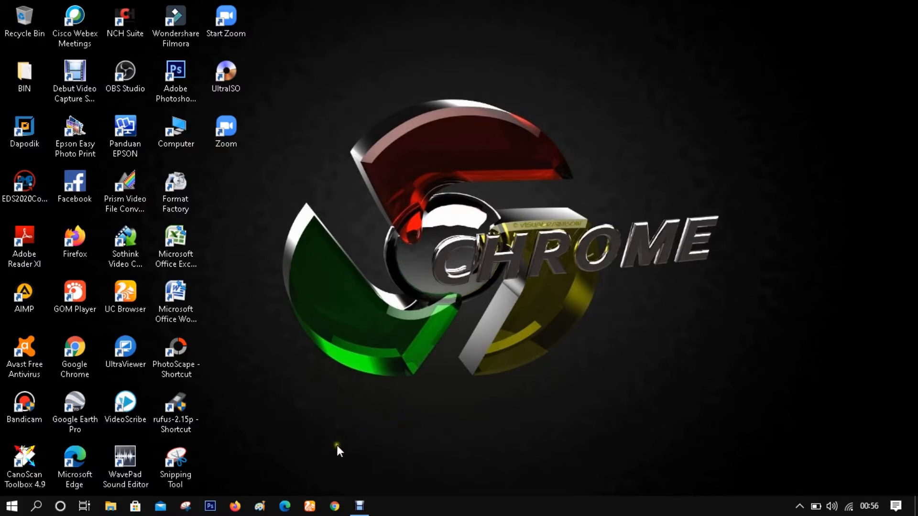
Open Chrome from the desktop and run the earlier "sispena" Google search again.
click(341, 499)
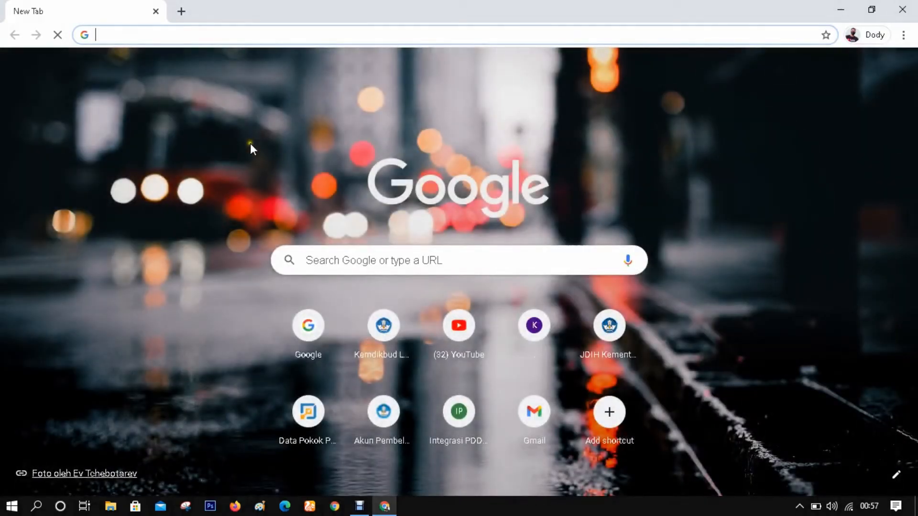
click(158, 35)
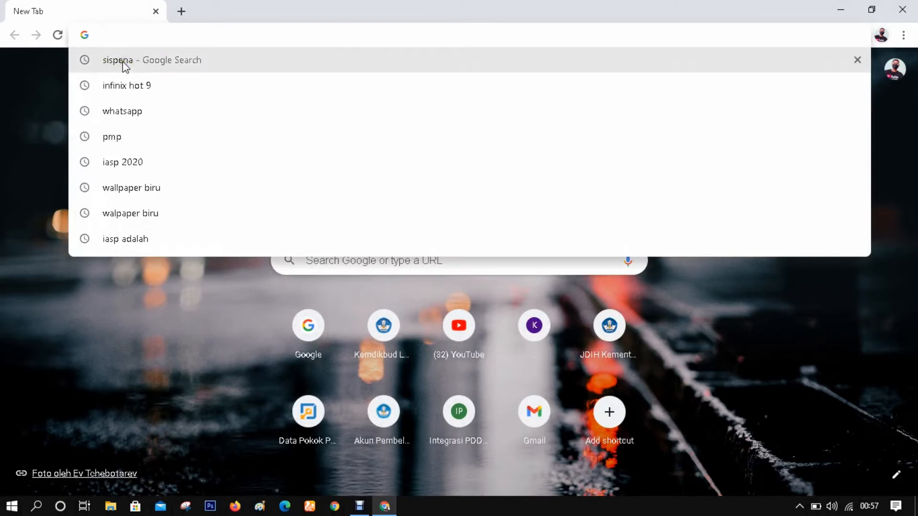
click(123, 61)
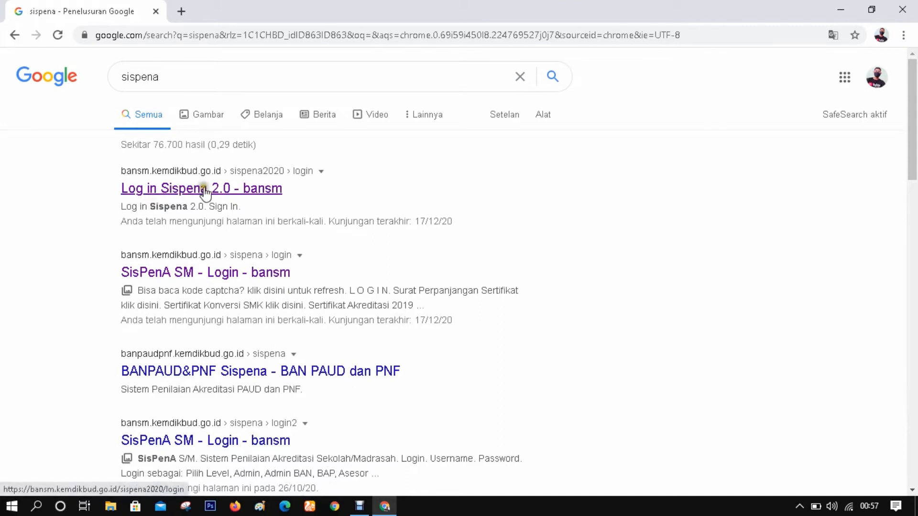
Open the "Log in Sispena 2.0 - bansm" result and sign in with the prefilled school account.
click(219, 188)
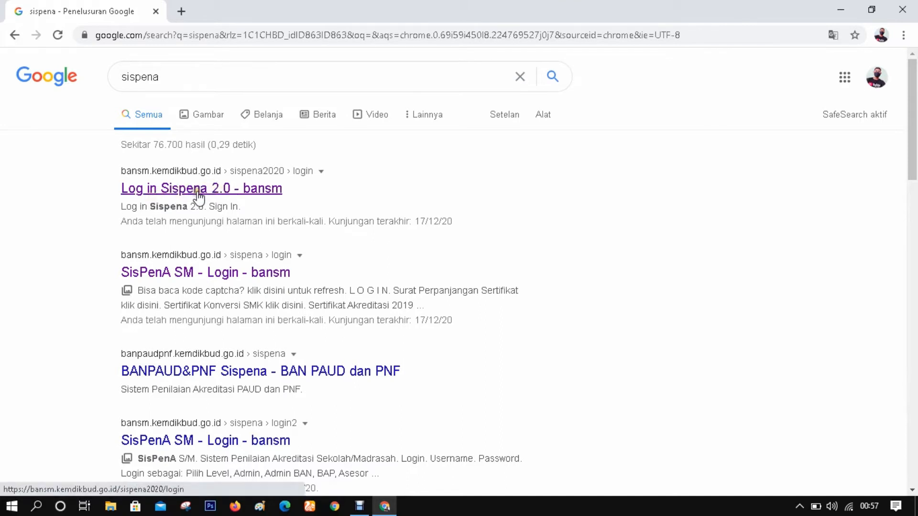
click(199, 194)
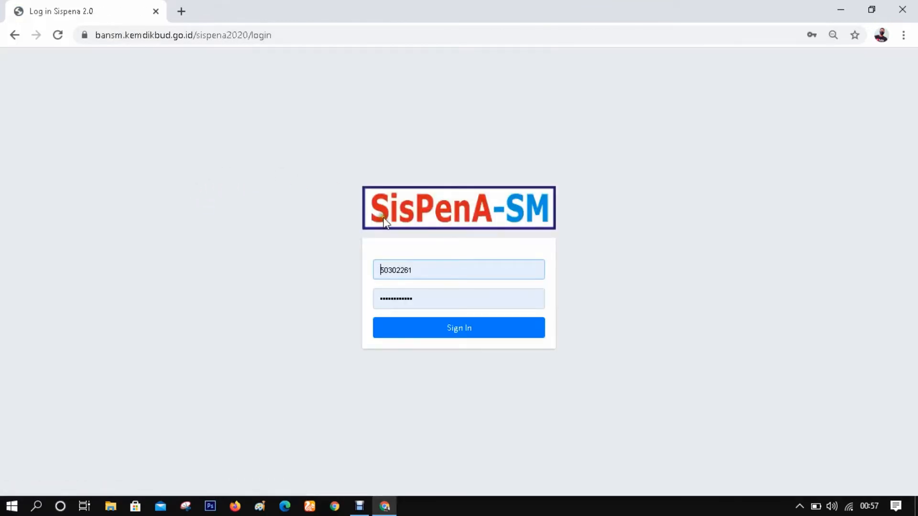
click(438, 297)
click(441, 331)
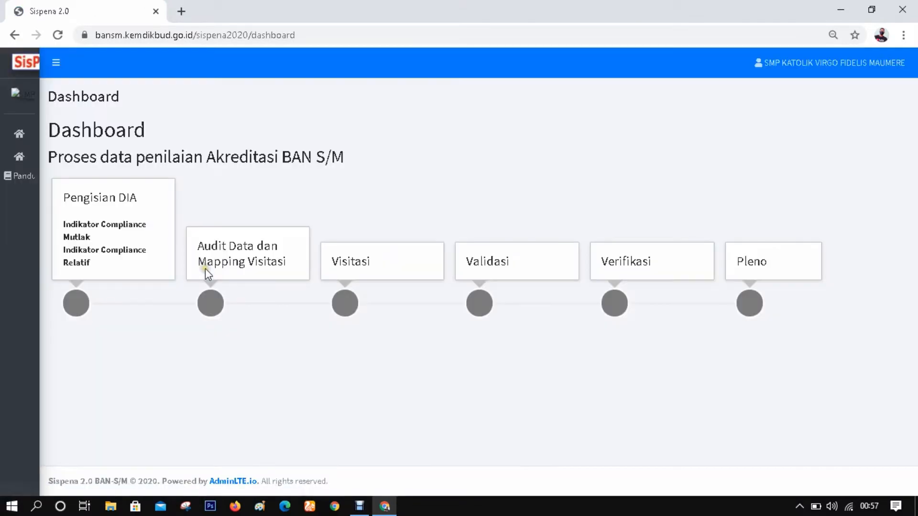
Go to Data Isian Akreditasi (DIA) and open the school's Dokumen Sekolah list.
click(56, 63)
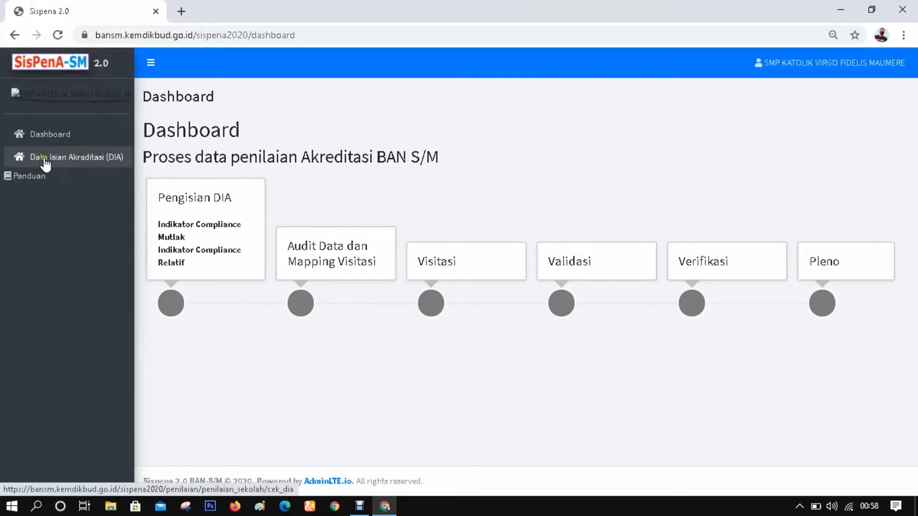
click(71, 159)
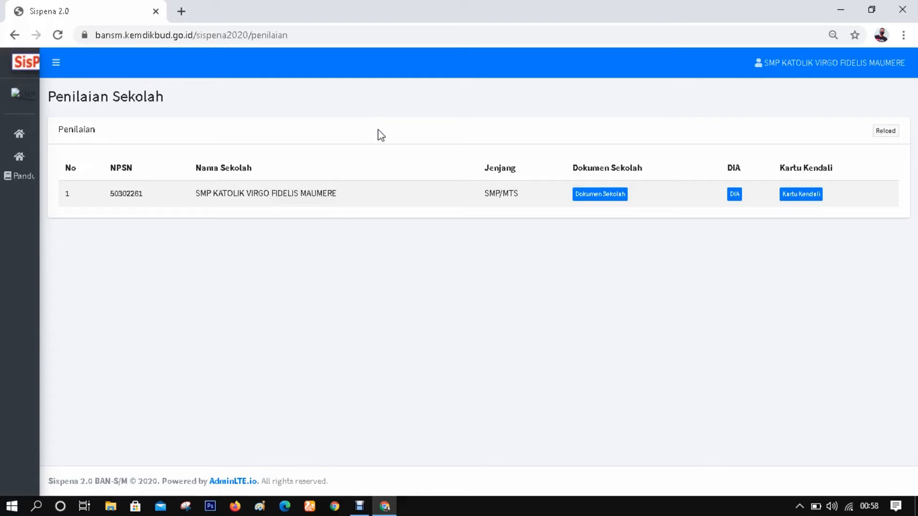
click(602, 196)
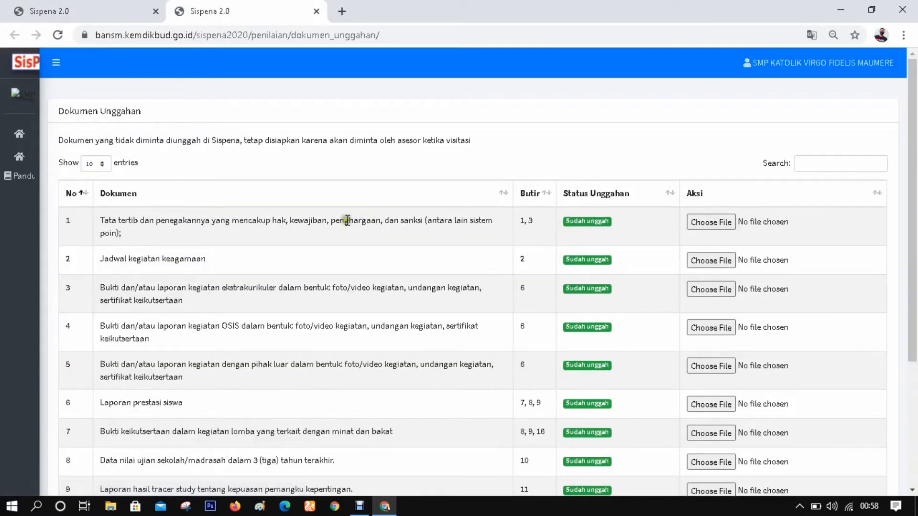
Set the Dokumen Unggahan table to show 100 entries per page.
scroll(345, 219, down, 5)
scroll(222, 218, up, 5)
click(96, 164)
click(94, 206)
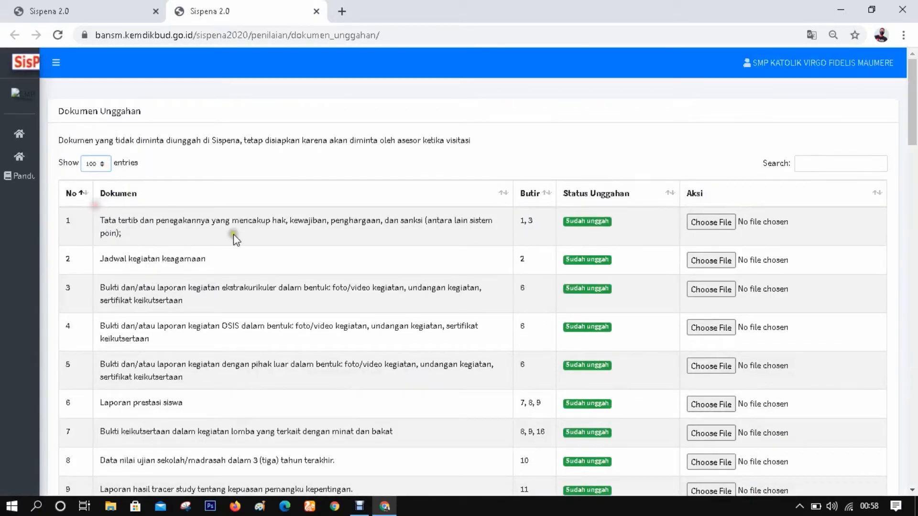
Review the upload status of every required document in the Dokumen Unggahan table, down to the last entry and back.
scroll(234, 234, down, 20)
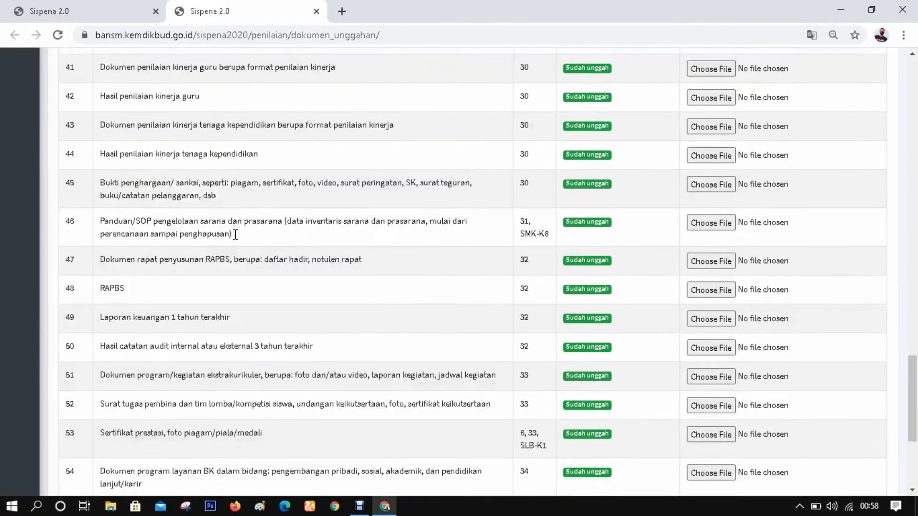
scroll(235, 234, down, 5)
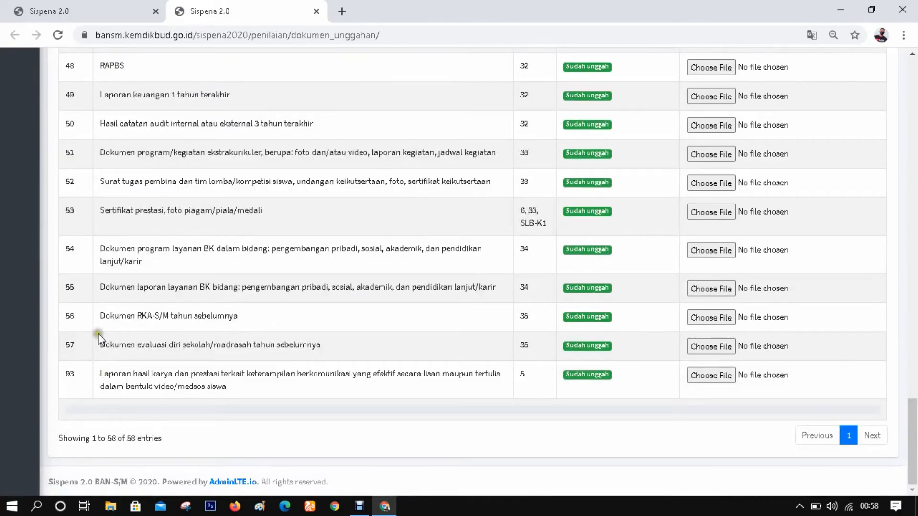
scroll(105, 315, up, 20)
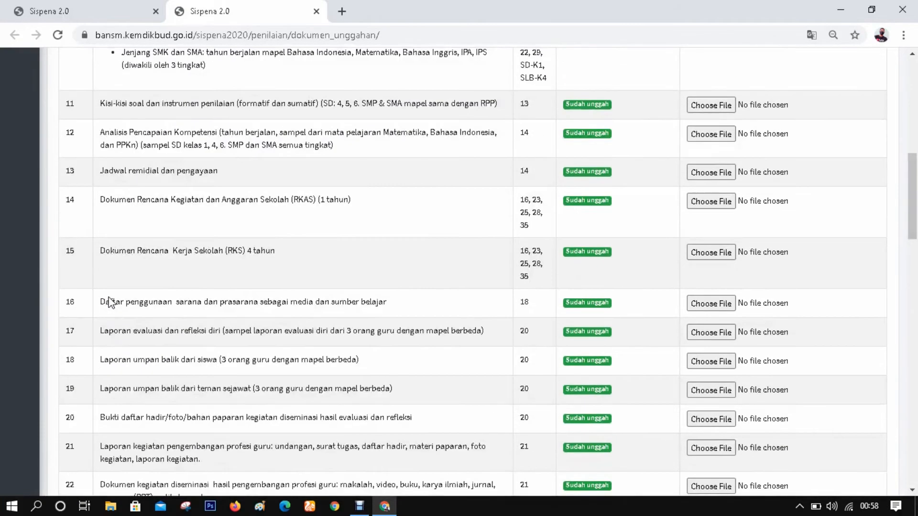
scroll(111, 303, up, 10)
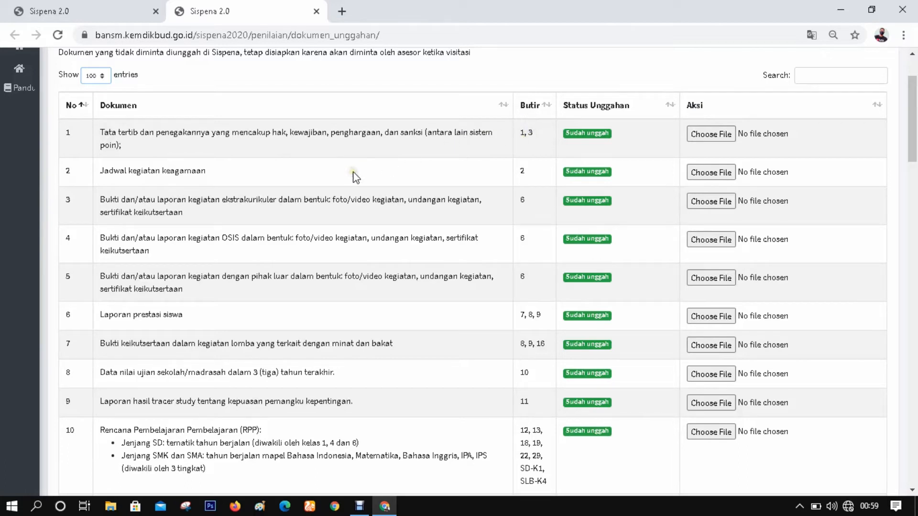
scroll(374, 179, up, 2)
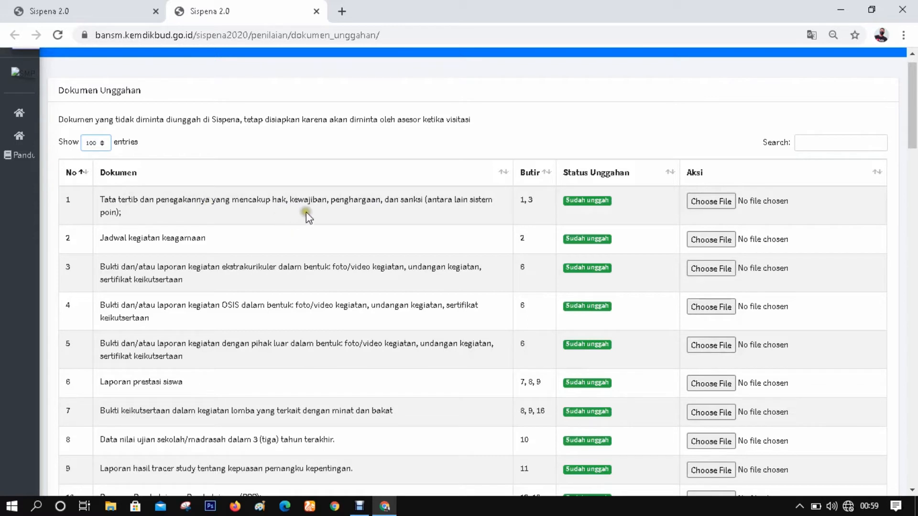
Return to Data Isian Akreditasi (DIA) and open the school's DIA assessment form.
mouse_move(36, 154)
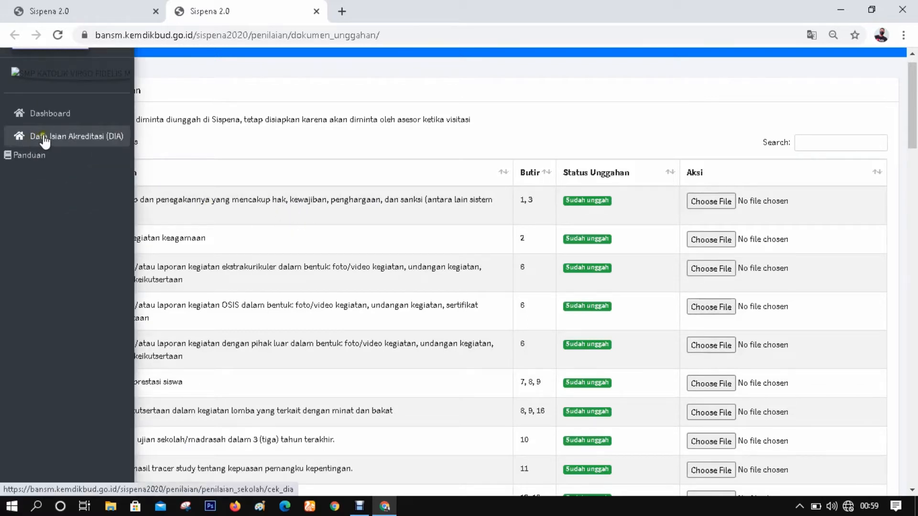
click(72, 143)
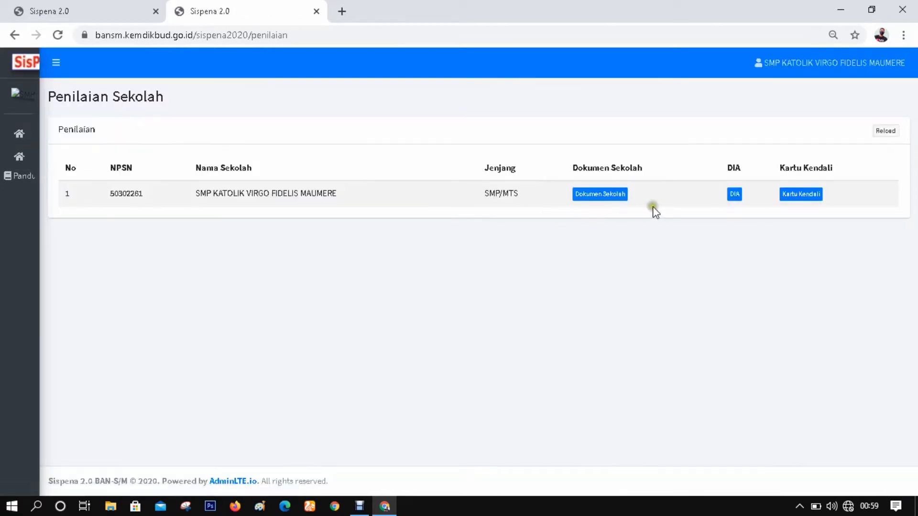
click(733, 196)
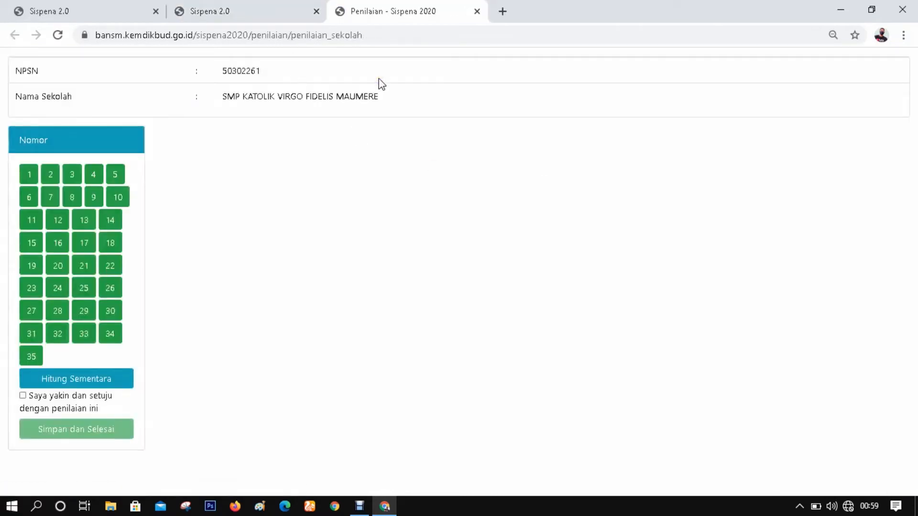
Open items 1 and 3 of the school's DIA assessment form to look at their levels and required documents.
click(29, 178)
click(72, 175)
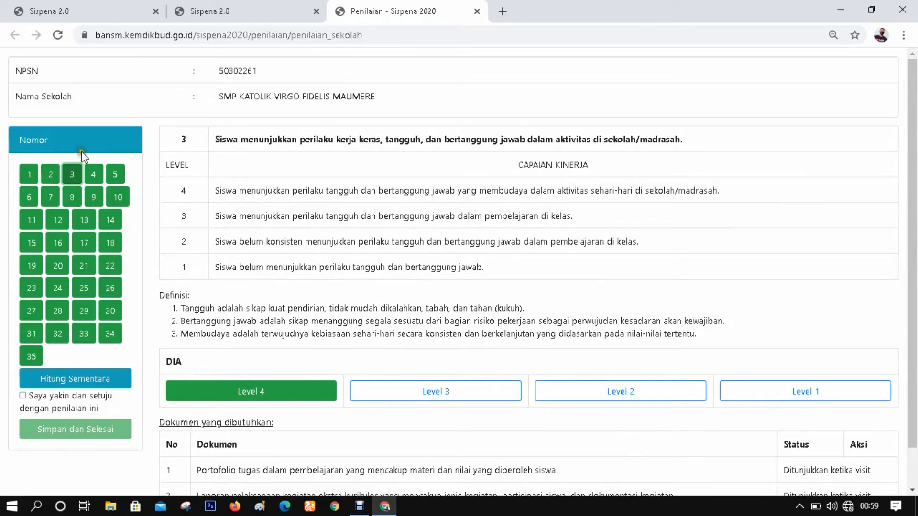
click(205, 12)
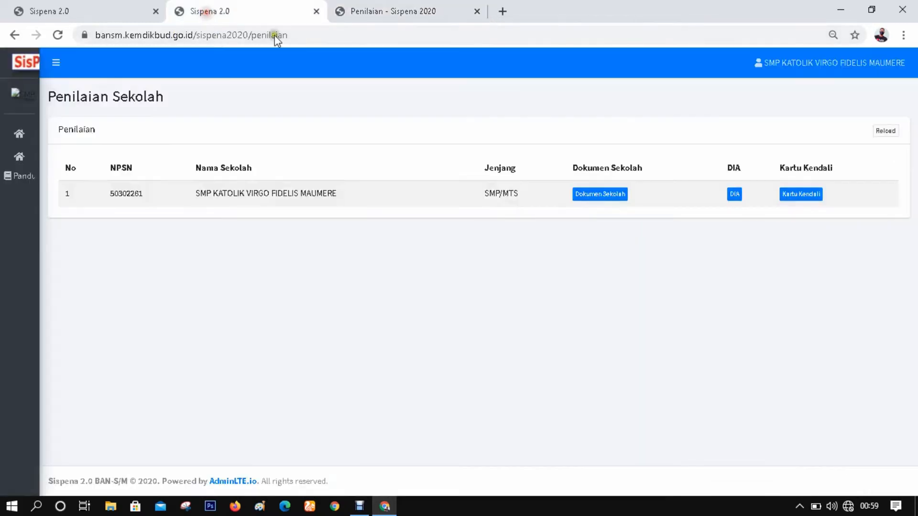
click(356, 8)
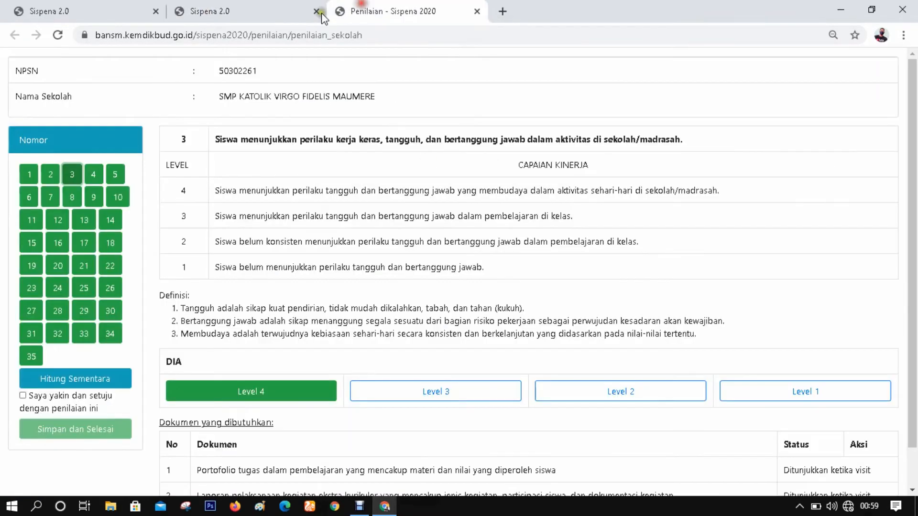
Return to the Penilaian Sekolah page and open the school's Dokumen Sekolah list.
click(247, 7)
click(605, 195)
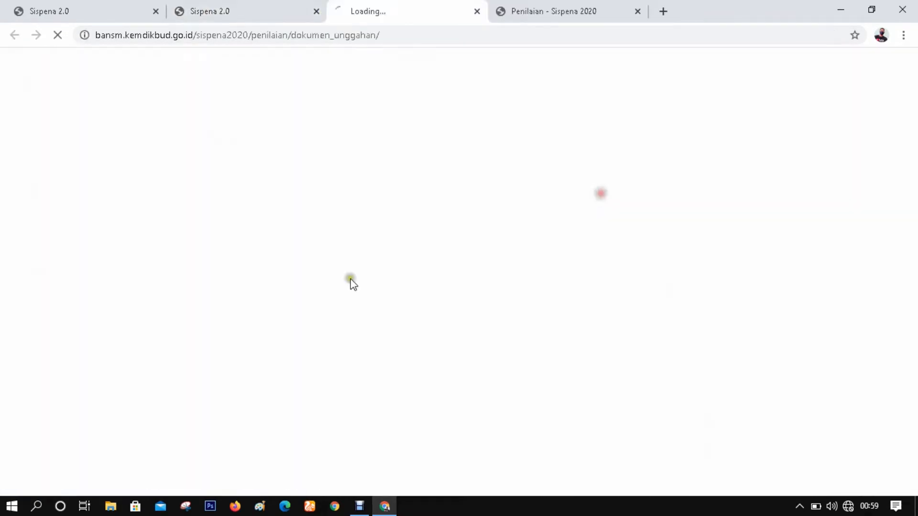
scroll(435, 266, down, 1)
scroll(430, 254, up, 1)
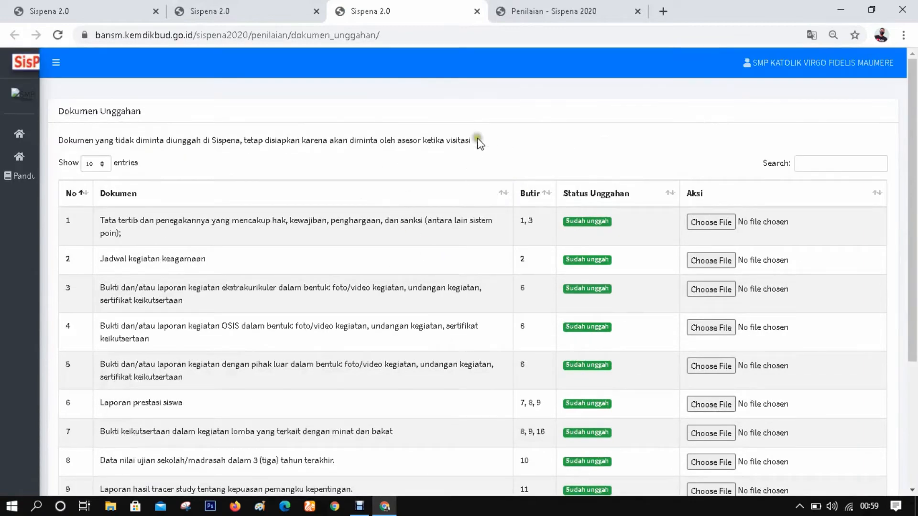
Choose the PDF SK PENETAPAN AKREDITASI SM TAHUN 2020_1334 OK from Downloads as document 1's upload, but cancel the file selection.
click(711, 224)
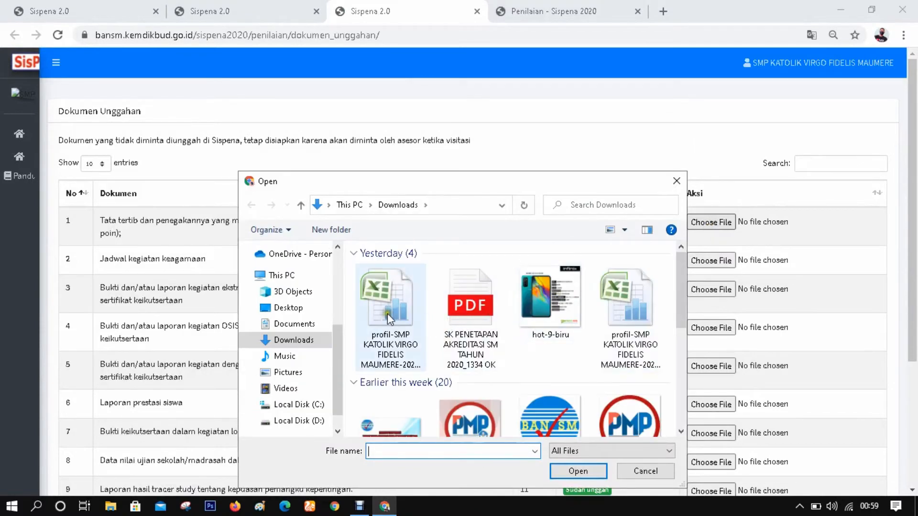
drag(335, 328, 332, 308)
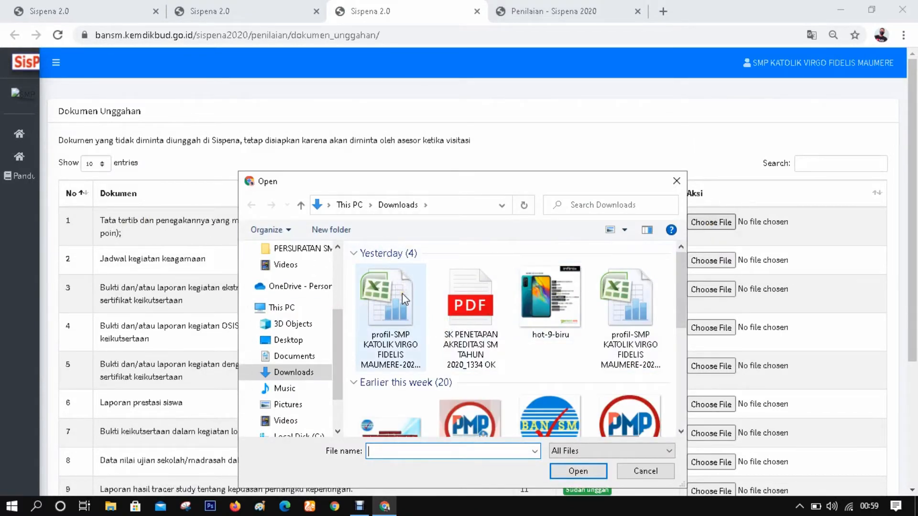
drag(338, 323, 333, 299)
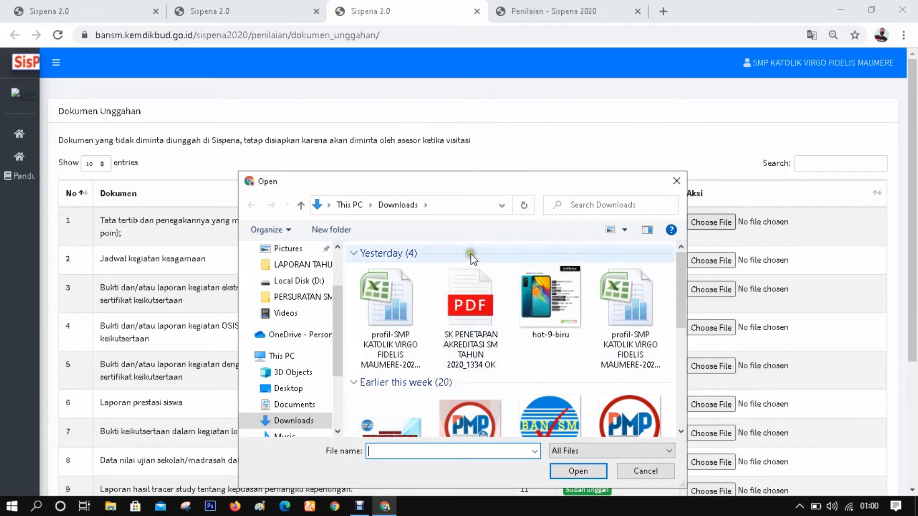
click(471, 302)
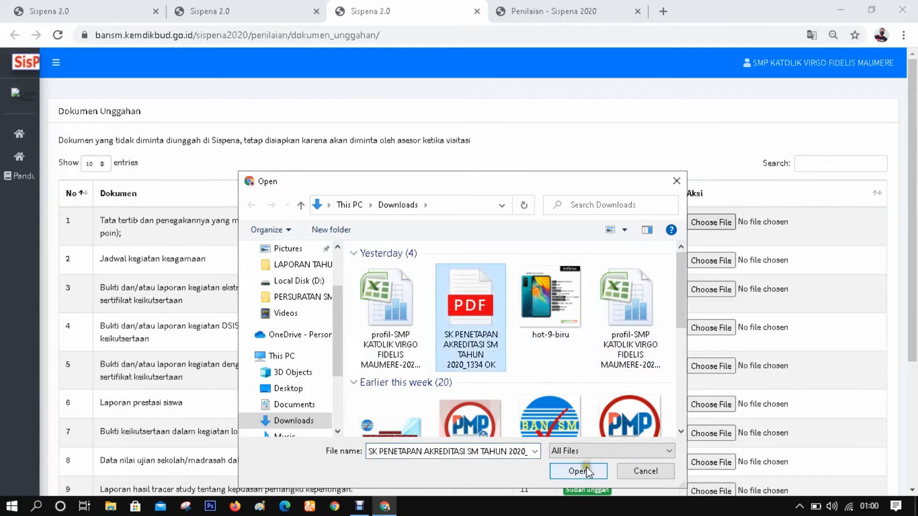
click(676, 182)
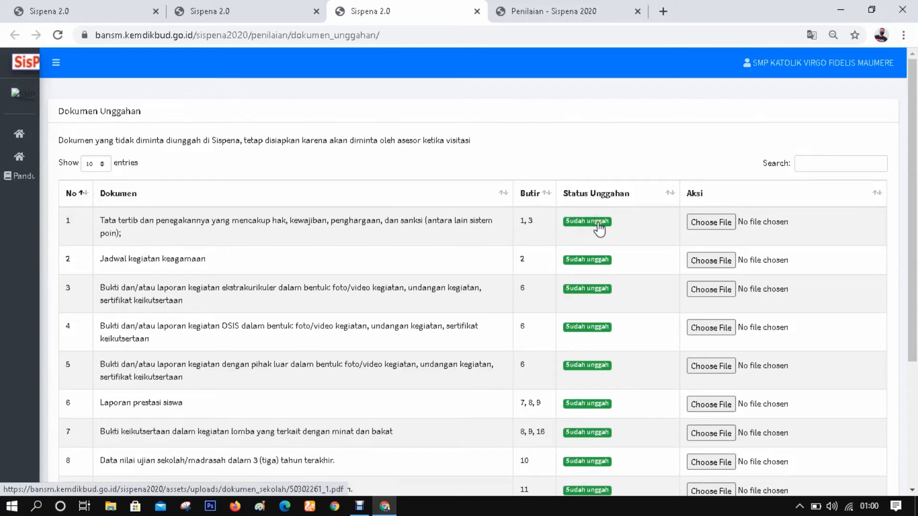
Look over the first page of Dokumen Unggahan and set the table to show 100 entries.
scroll(464, 234, down, 1)
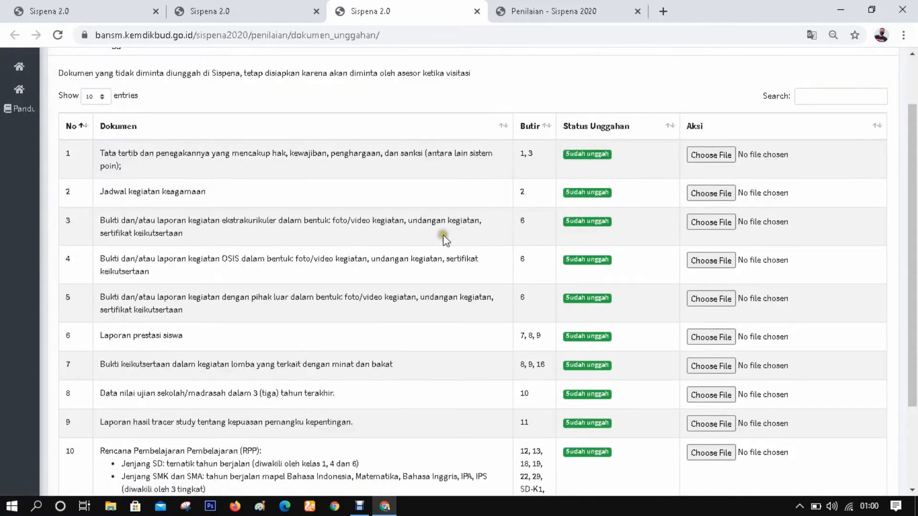
scroll(123, 288, down, 1)
scroll(122, 288, down, 1)
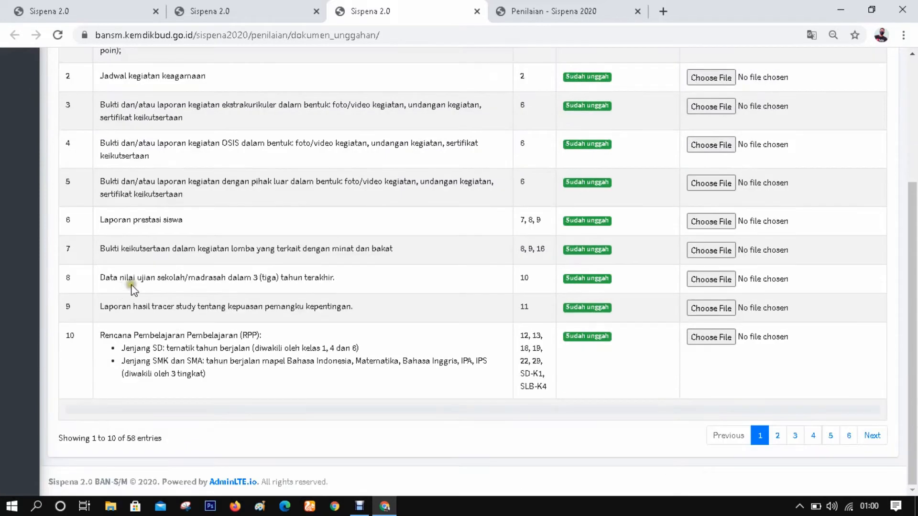
scroll(100, 325, up, 4)
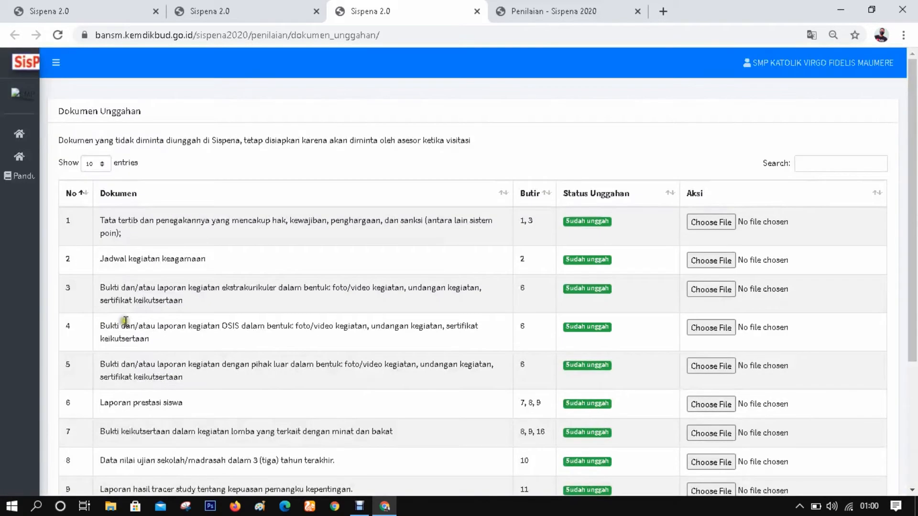
click(98, 164)
click(93, 188)
Check which Butir numbers and upload status belong to the documents in the extended Dokumen Unggahan table.
scroll(262, 240, down, 4)
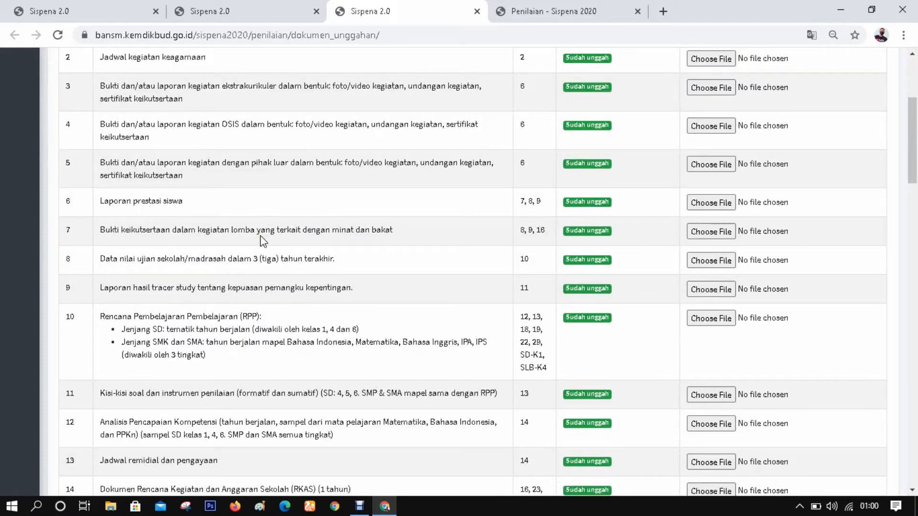
scroll(263, 240, down, 8)
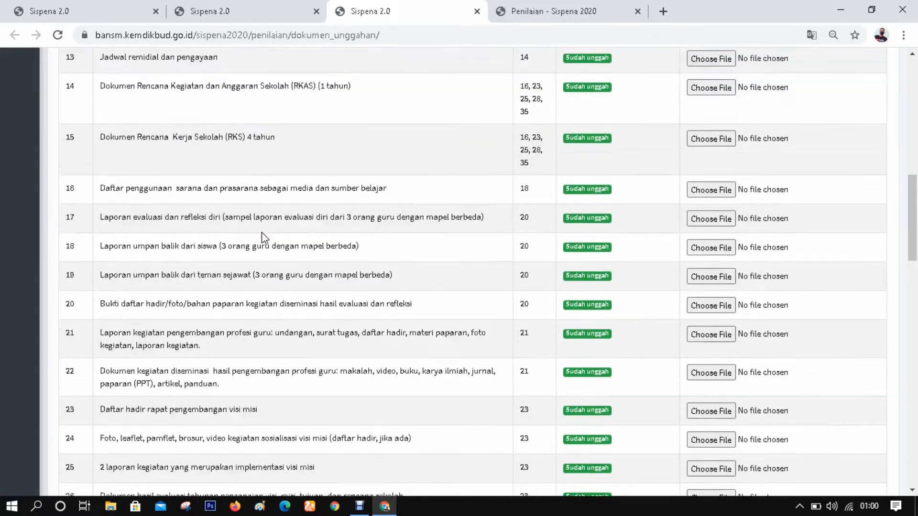
scroll(263, 240, up, 1)
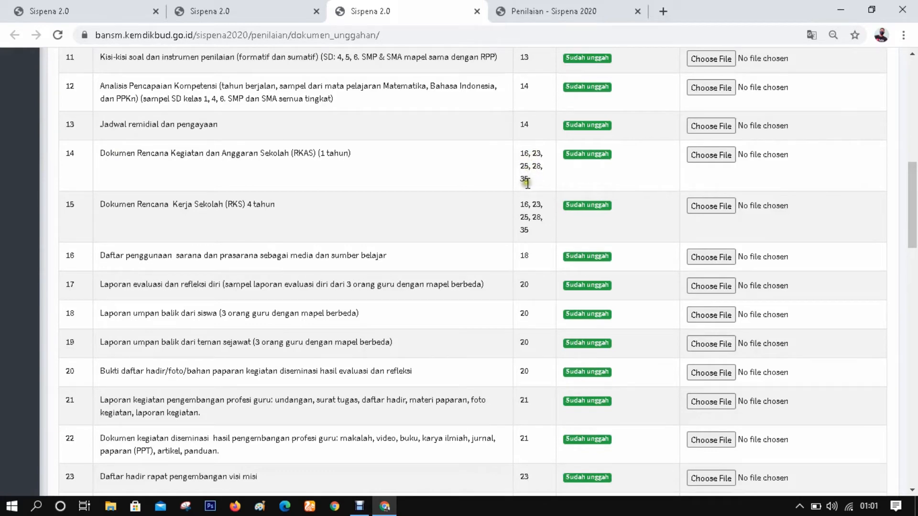
scroll(409, 203, up, 15)
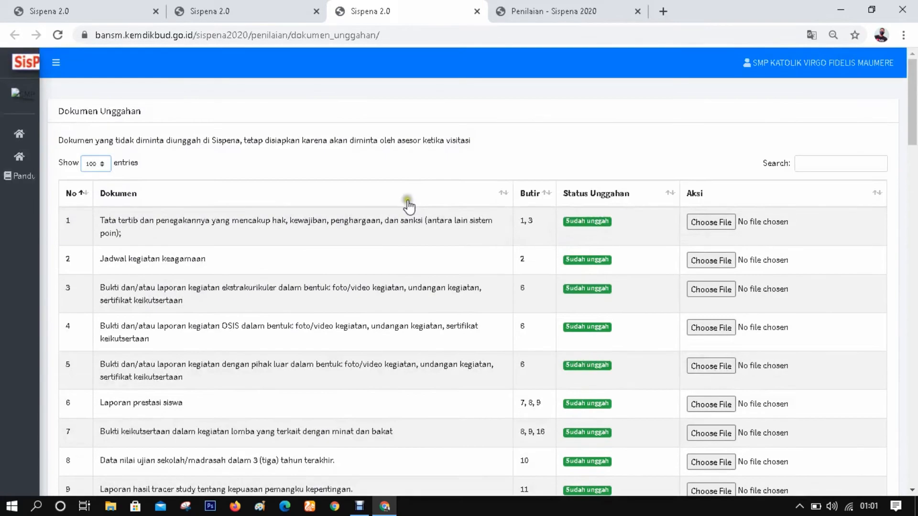
Go back to Penilaian Sekolah, open the school's DIA assessment form again and display item 25.
click(20, 159)
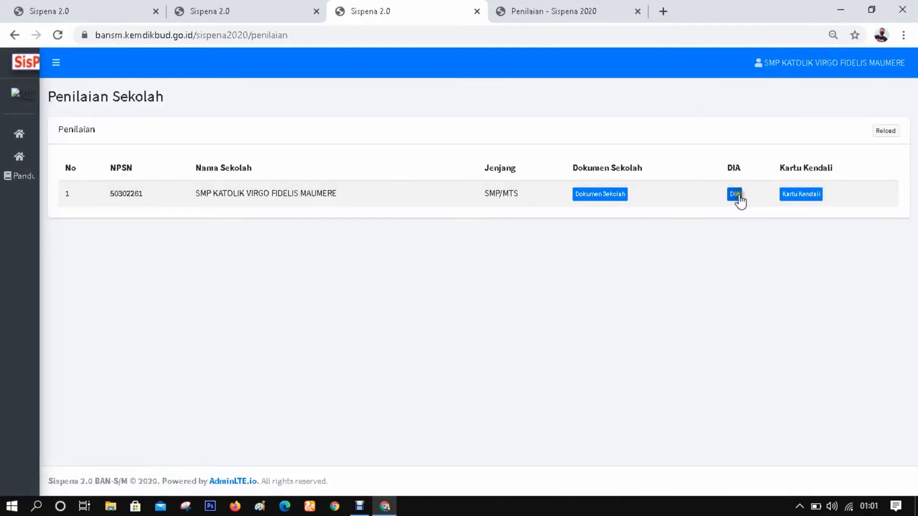
click(735, 194)
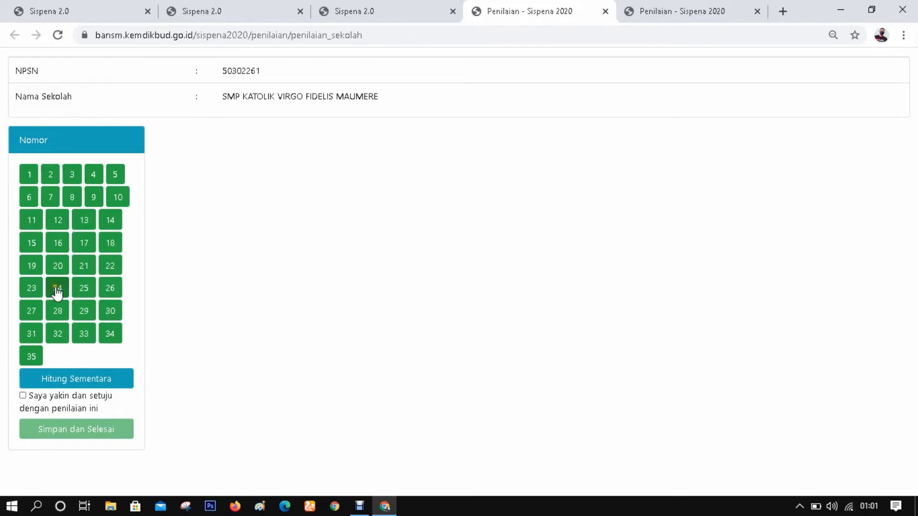
click(82, 288)
Examine item 25's definitions, its DIA level choices and the upload status of its required documents.
scroll(391, 257, down, 4)
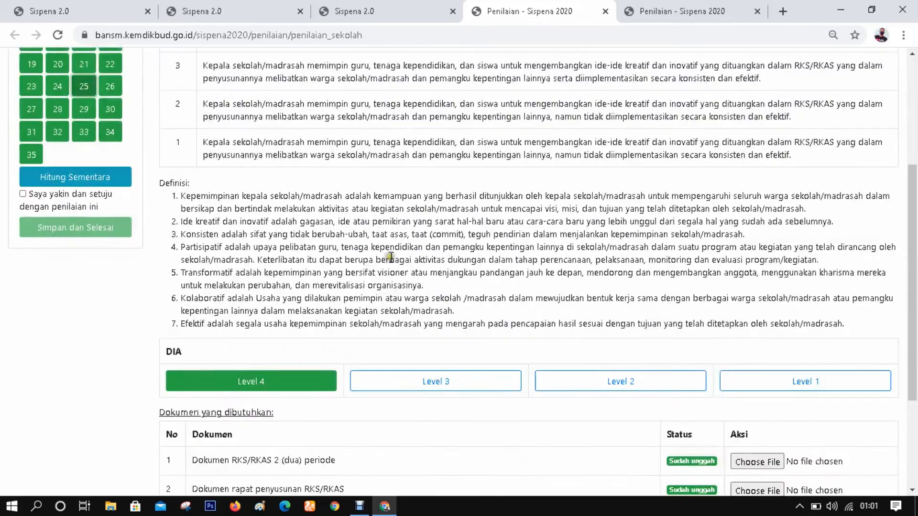
scroll(391, 257, up, 4)
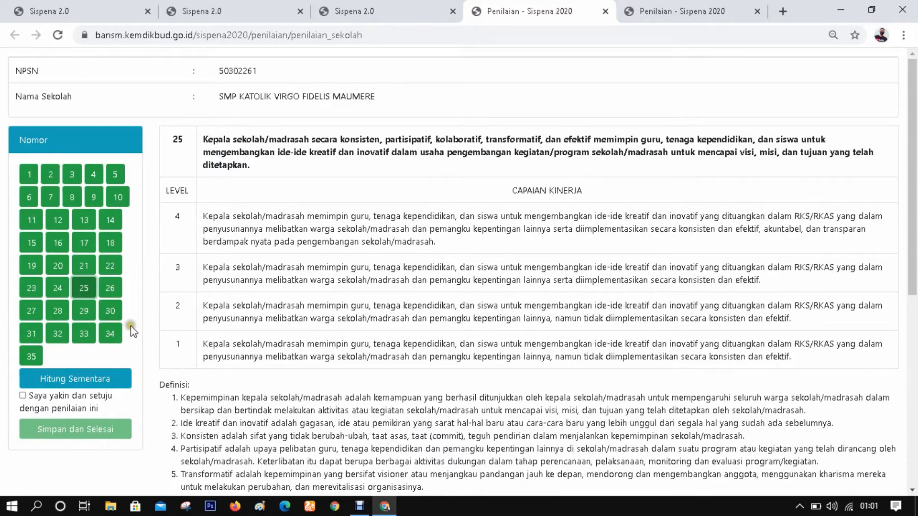
scroll(182, 187, down, 5)
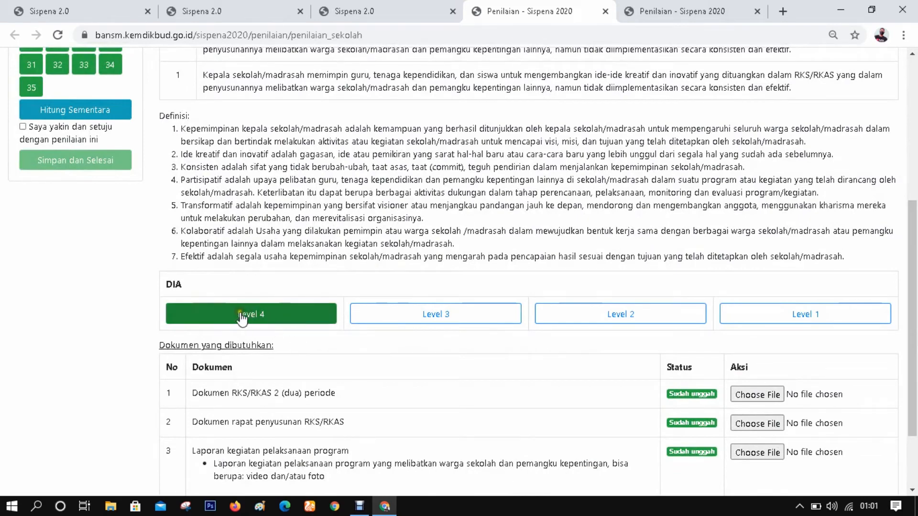
scroll(334, 283, up, 2)
scroll(316, 306, down, 3)
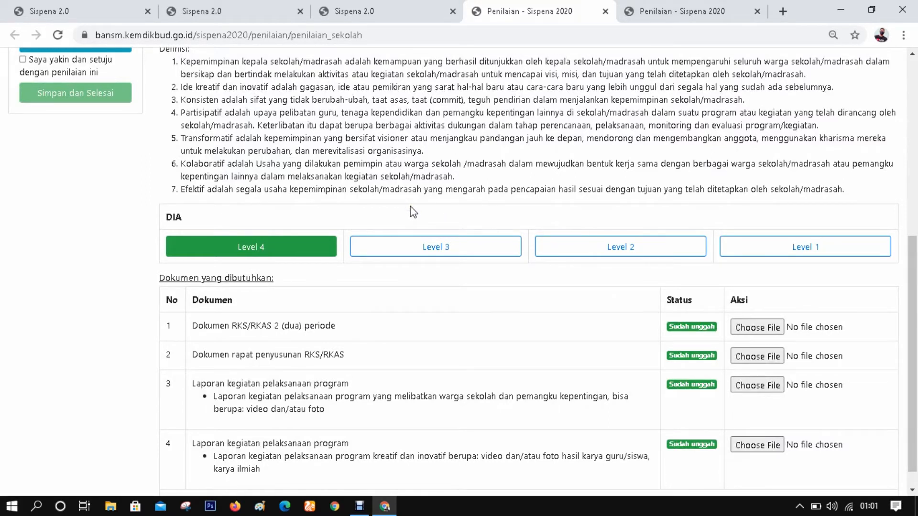
scroll(411, 205, down, 1)
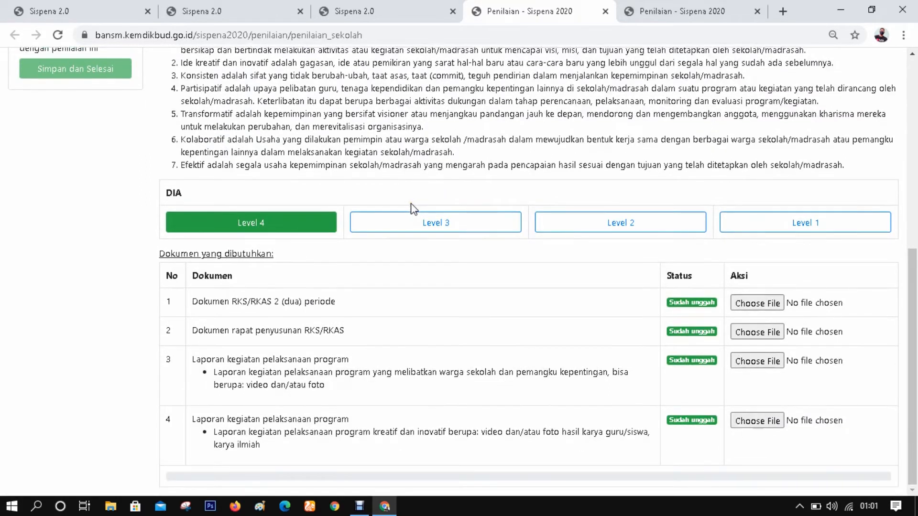
click(223, 203)
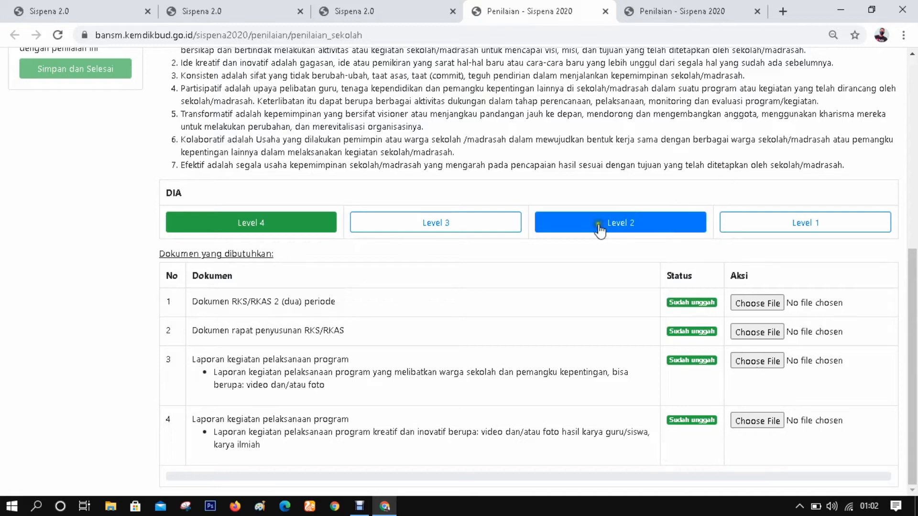
scroll(519, 127, up, 1)
scroll(517, 126, down, 1)
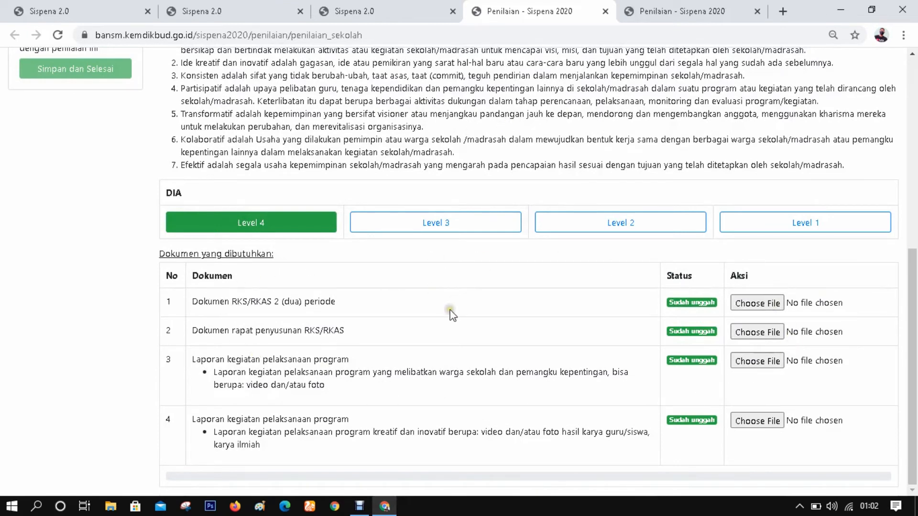
scroll(449, 312, up, 3)
scroll(449, 313, up, 2)
scroll(449, 311, down, 4)
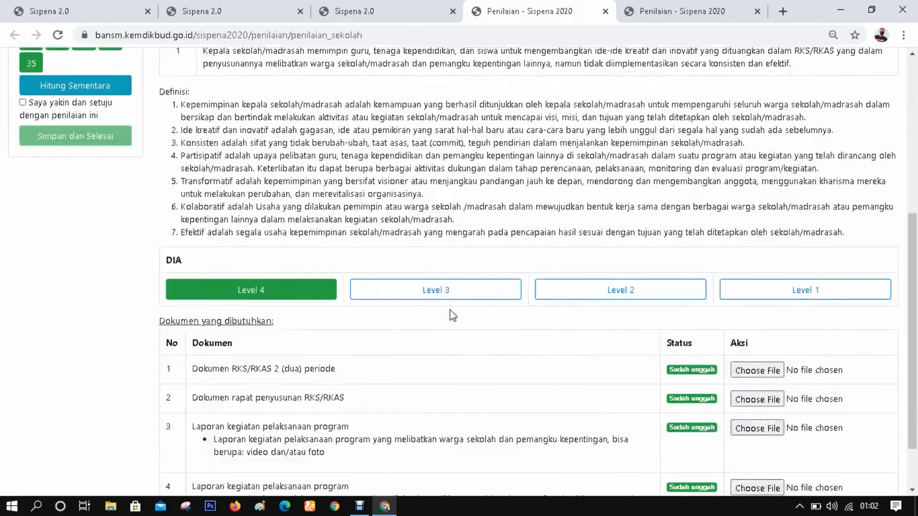
scroll(451, 311, up, 3)
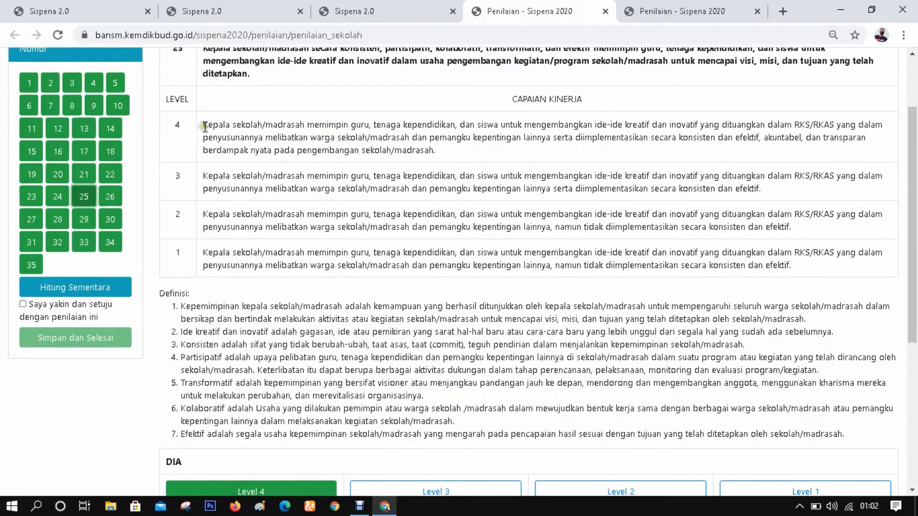
Read item 25's Capaian Kinerja descriptions for levels 4 to 1, highlighting each and then all of them before clearing the selection.
drag(204, 125, 279, 134)
click(191, 139)
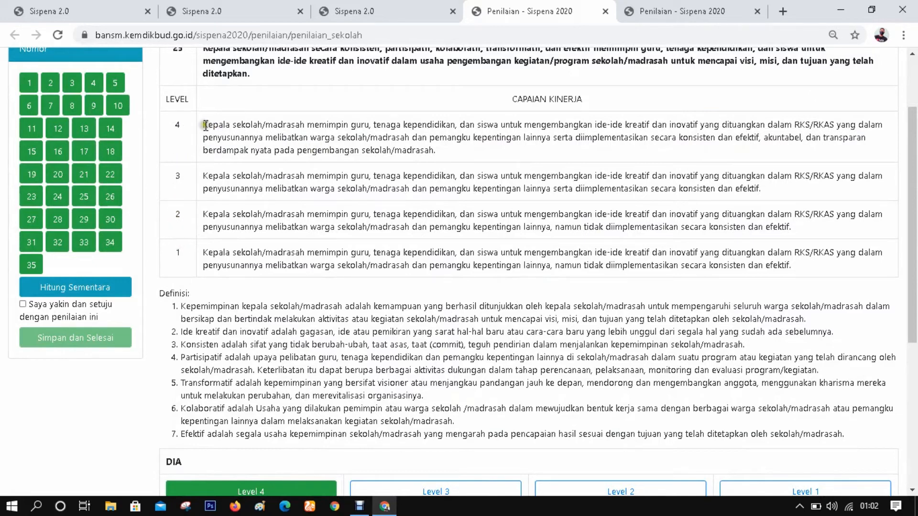
drag(204, 125, 496, 156)
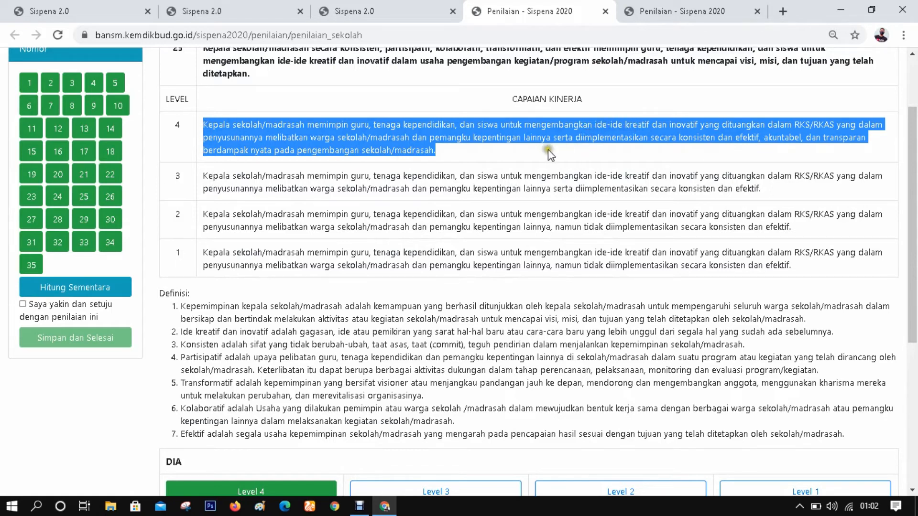
click(203, 175)
drag(203, 178, 649, 188)
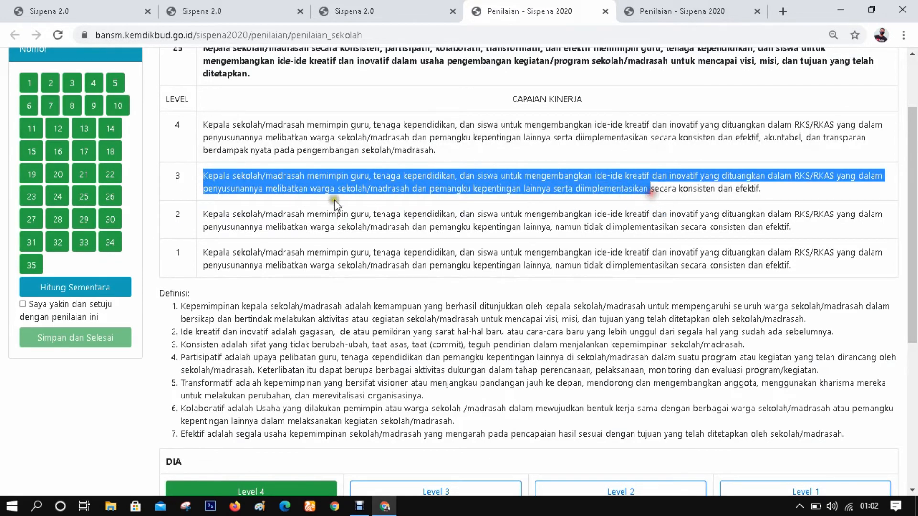
drag(203, 215, 793, 229)
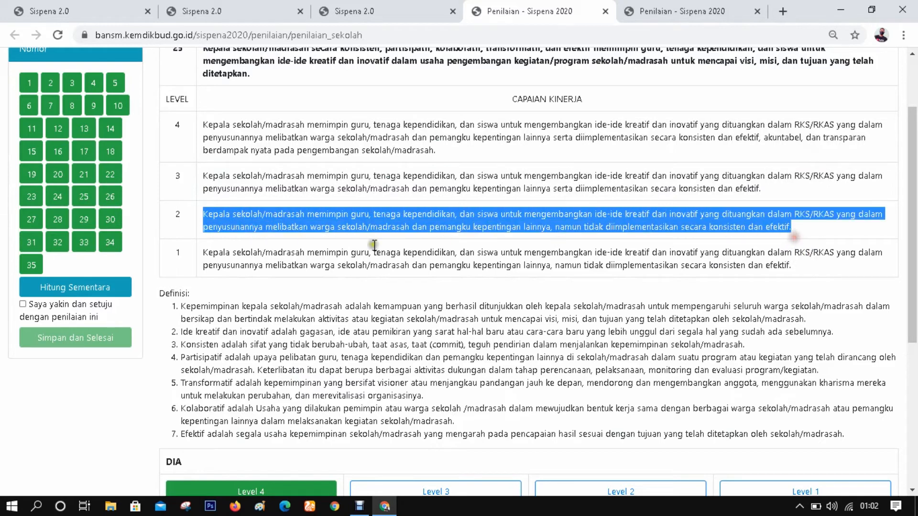
drag(206, 254, 778, 265)
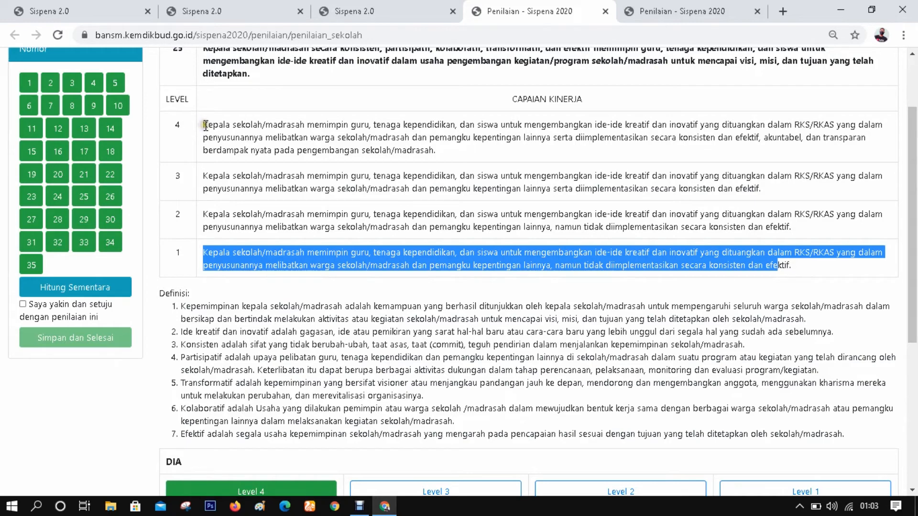
drag(201, 125, 646, 265)
scroll(200, 268, up, 2)
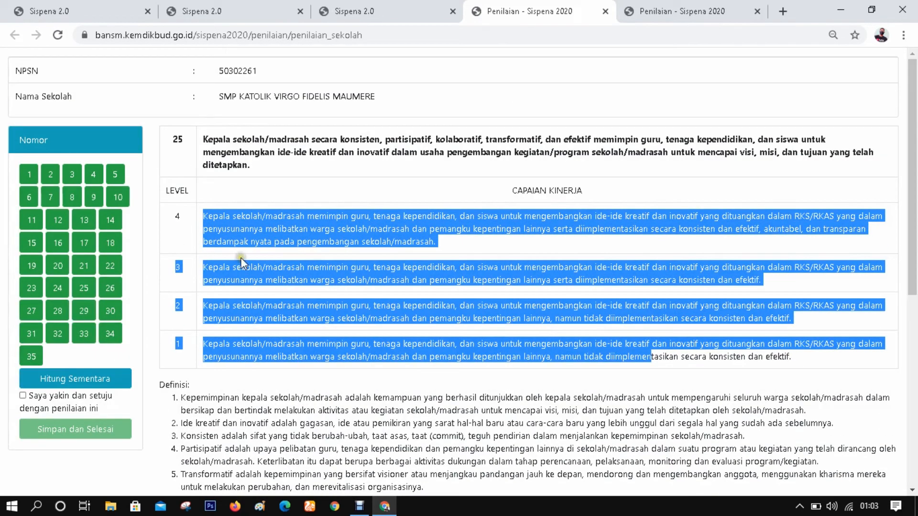
click(293, 263)
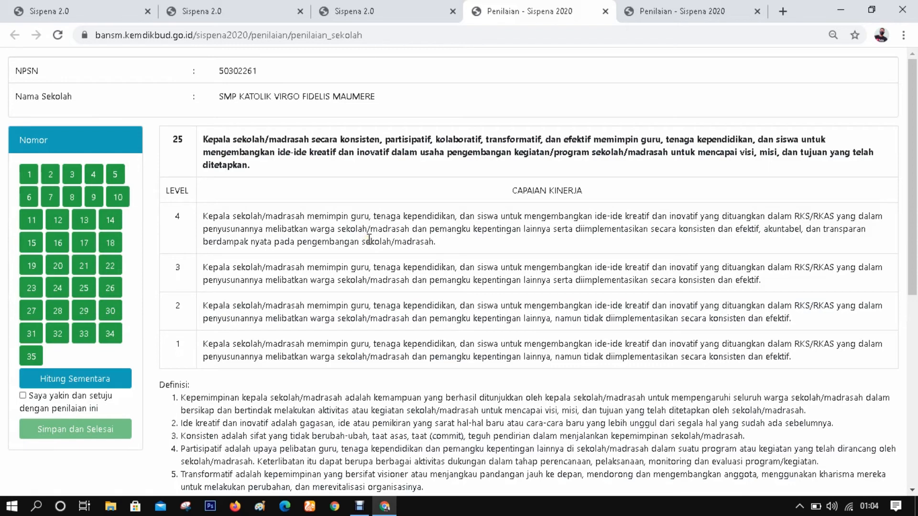
Go back to Penilaian Sekolah, open the school's Kartu Kendali and its printable version, and dismiss the print dialog without saving.
scroll(369, 237, down, 1)
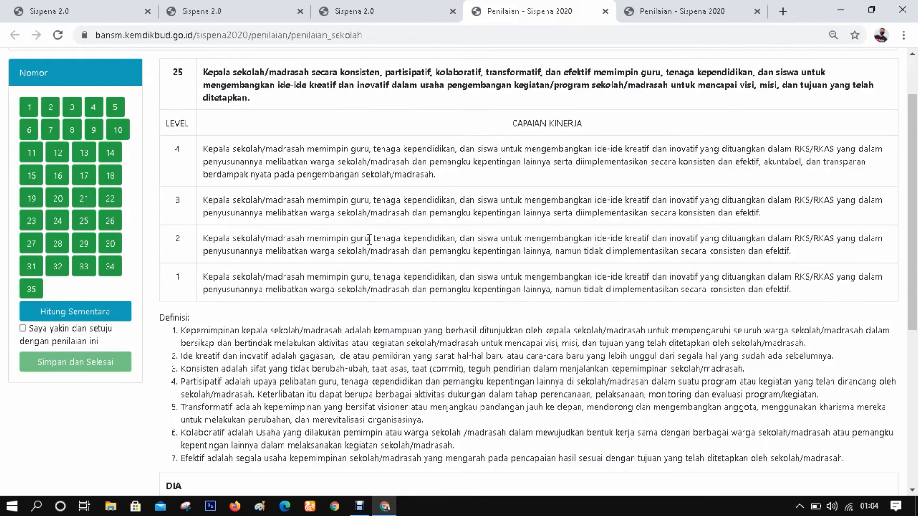
scroll(369, 239, up, 1)
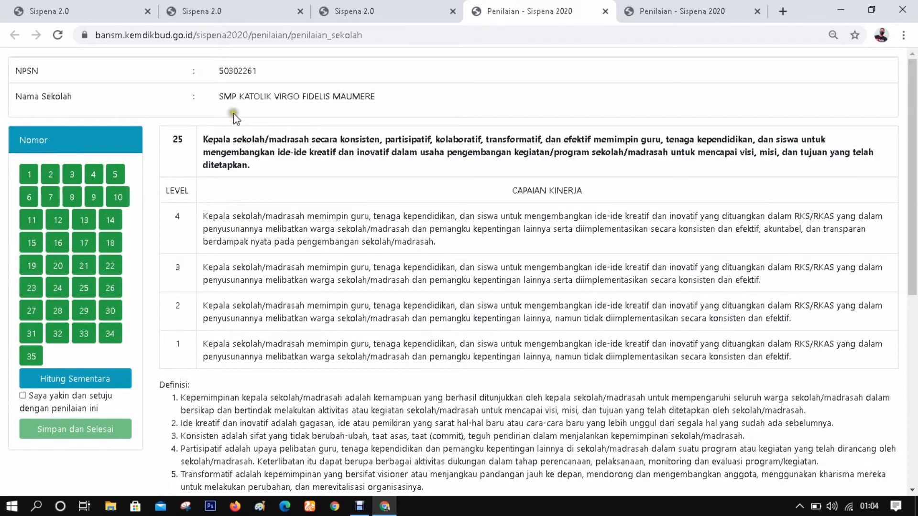
click(400, 7)
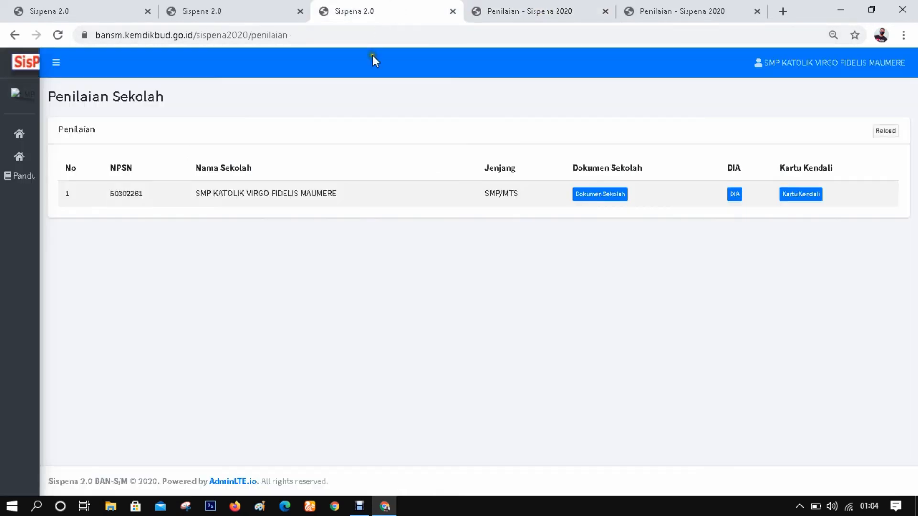
click(801, 196)
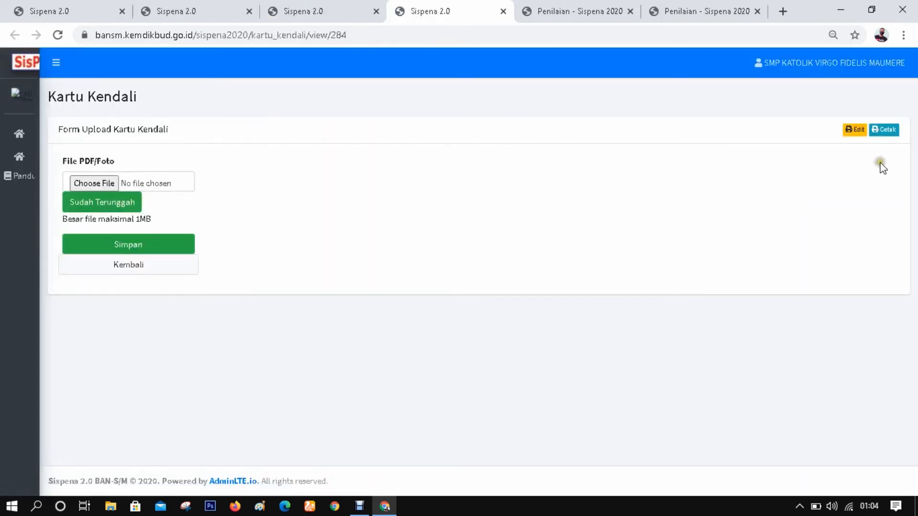
click(884, 130)
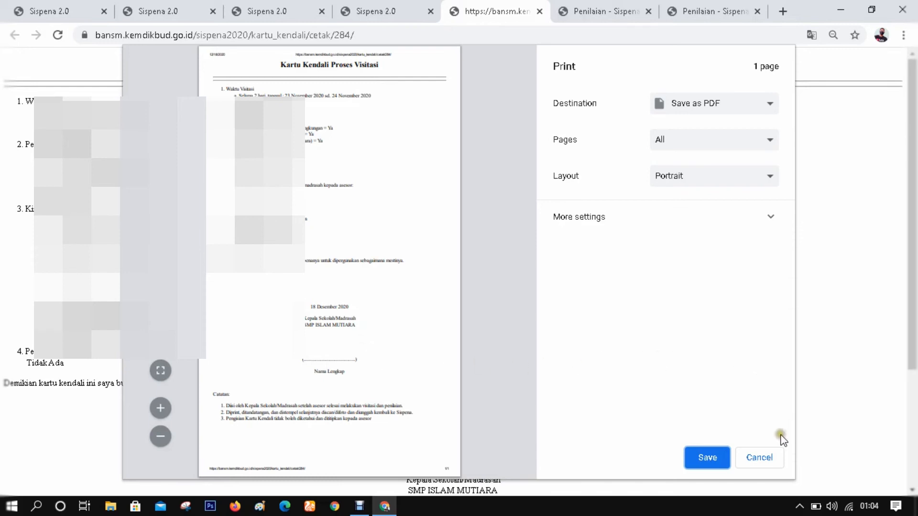
click(752, 460)
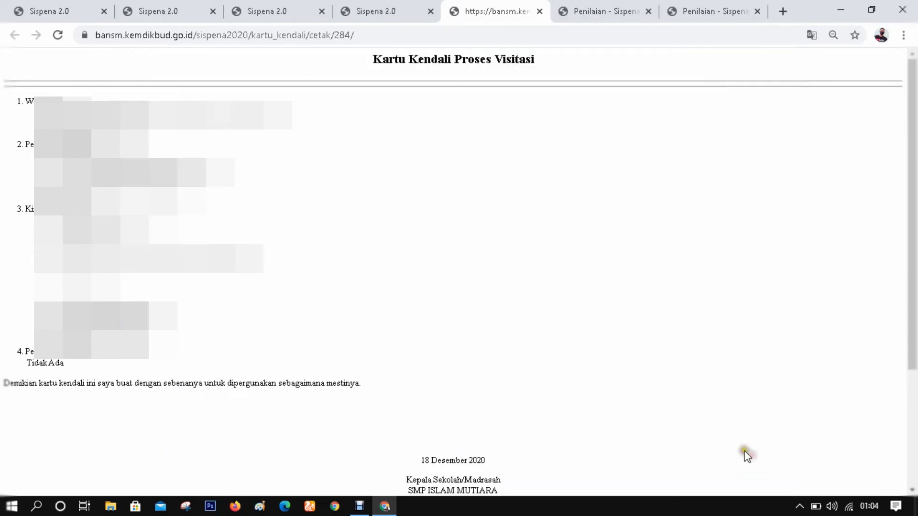
Revisit the open DIA assessment forms and the printable Kartu Kendali, and return to the Kartu Kendali upload form.
click(685, 9)
click(612, 5)
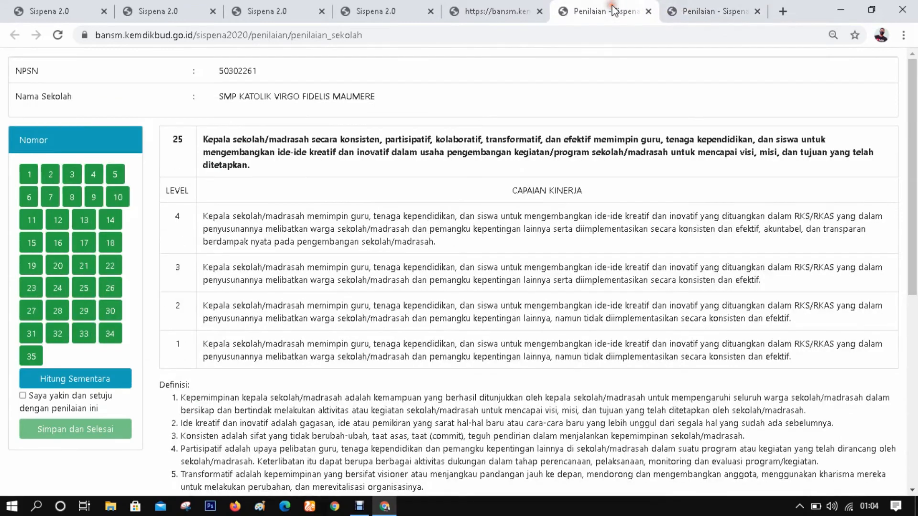
click(685, 10)
click(490, 10)
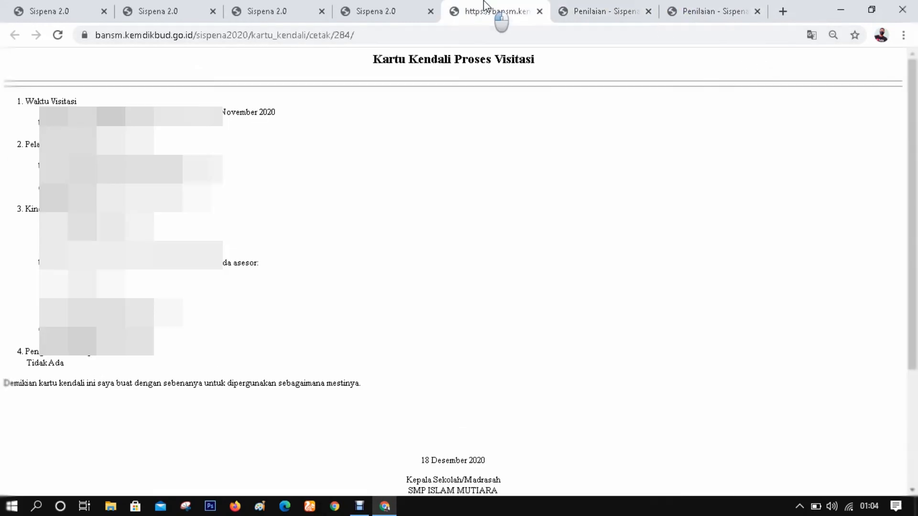
click(405, 6)
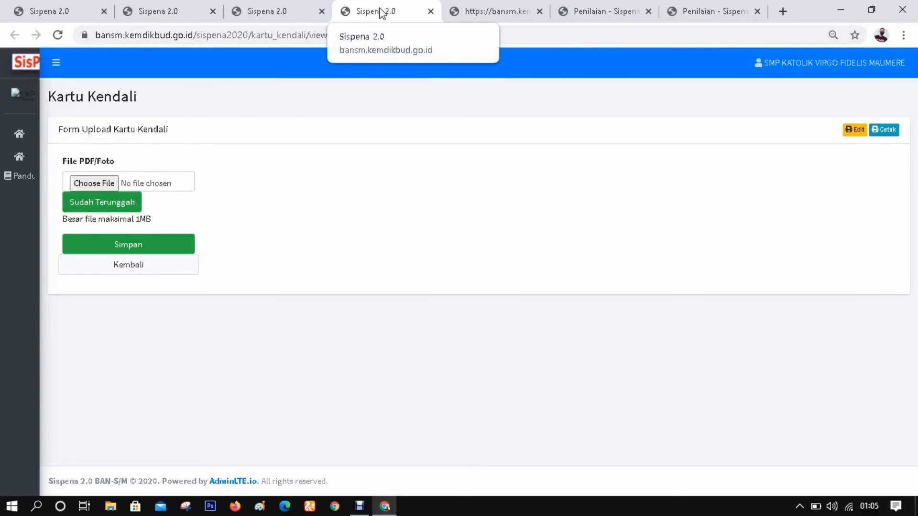
Open bansm.kemdikbud.go.id in a new tab and display the announcement "Penetapan Hasil dan Rekomendasi Akreditasi Sekolah/Madrasah Tahun 2020" from Pengumuman.
click(782, 12)
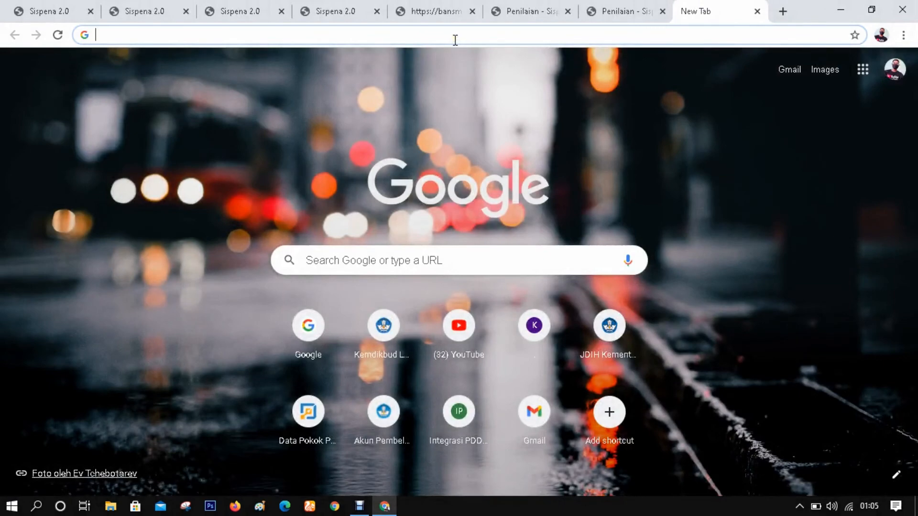
text(BAN)
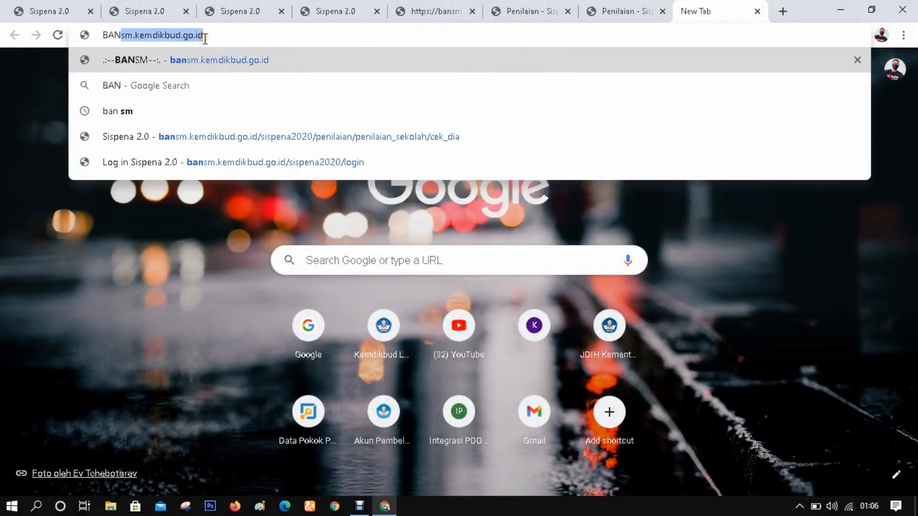
key(Return)
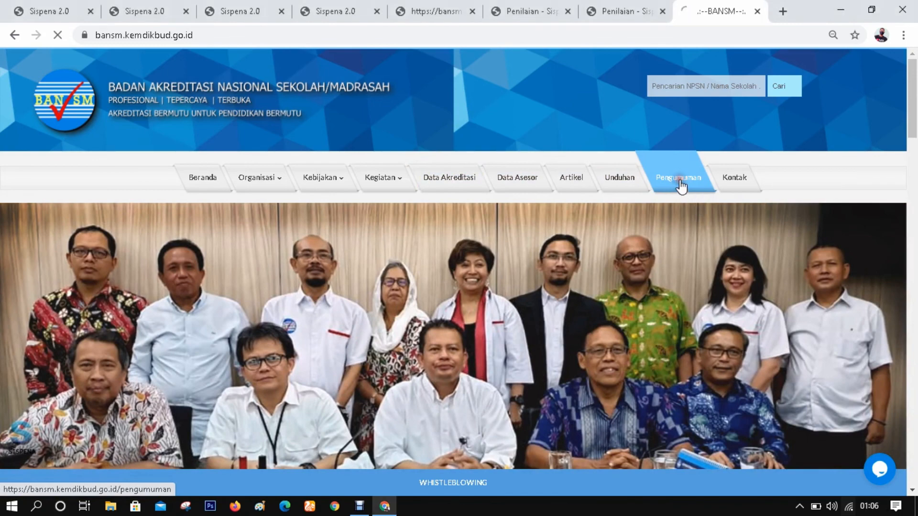
click(681, 178)
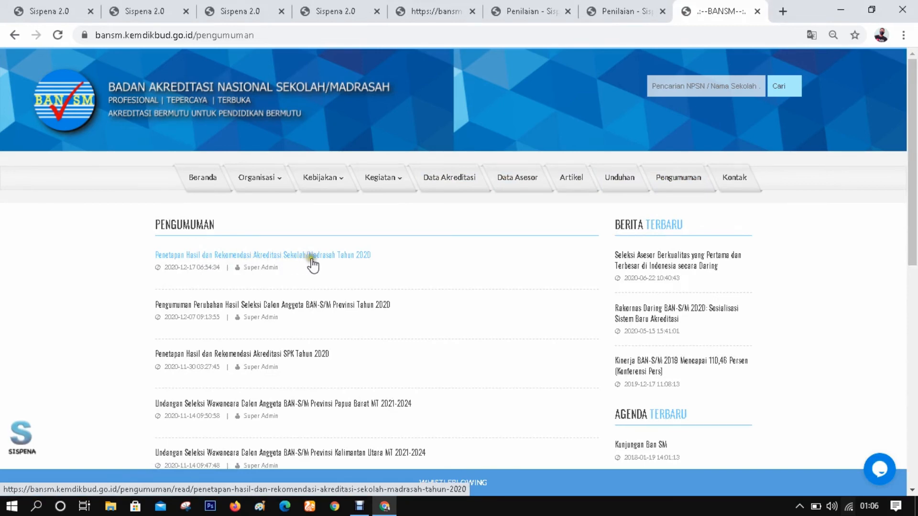
click(338, 256)
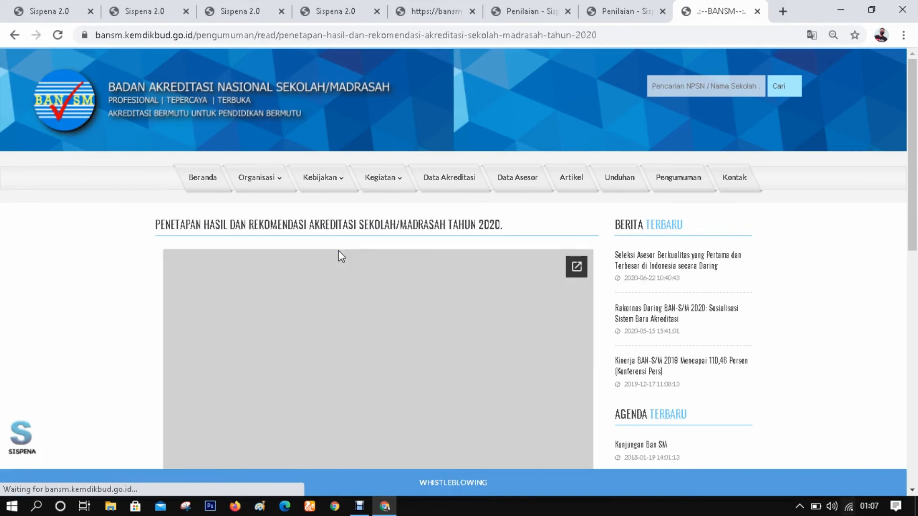
scroll(341, 252, down, 2)
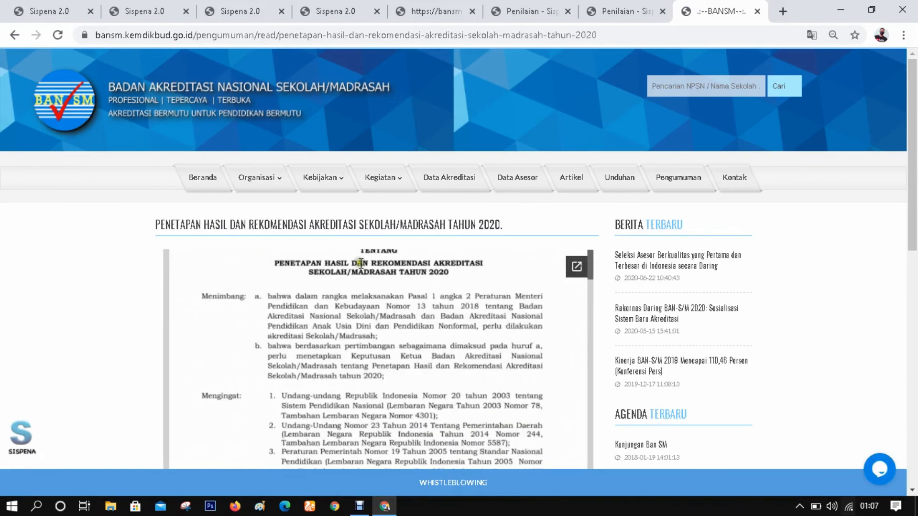
scroll(382, 273, up, 2)
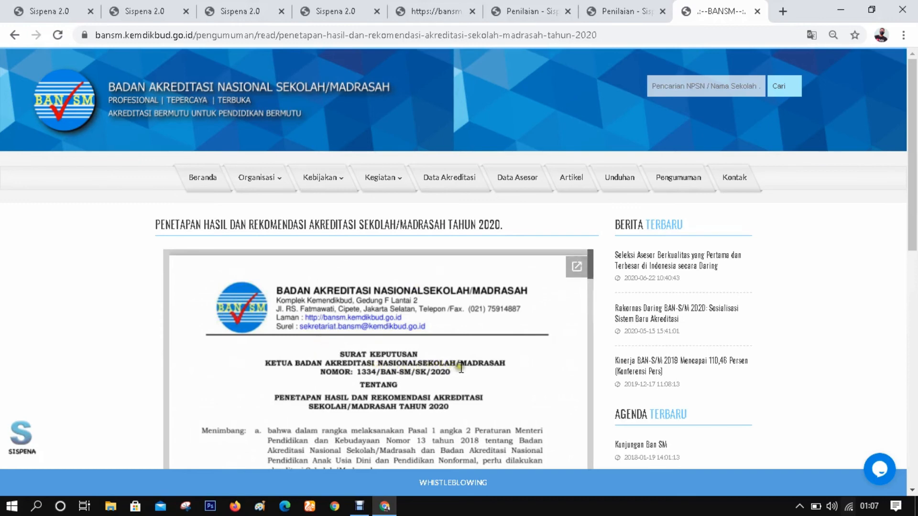
Open the announcement's decree PDF in Google Drive and go through it to the Lampiran table of 2020 accreditation results.
click(577, 268)
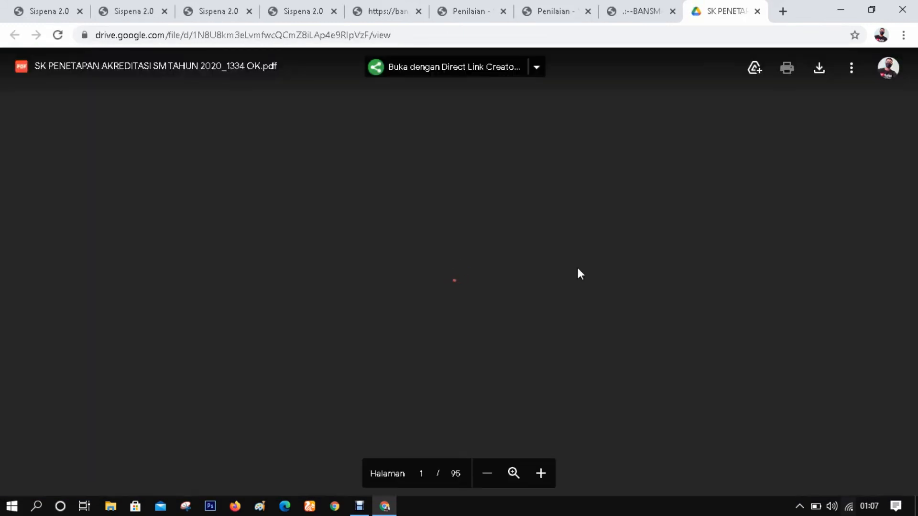
scroll(580, 272, down, 8)
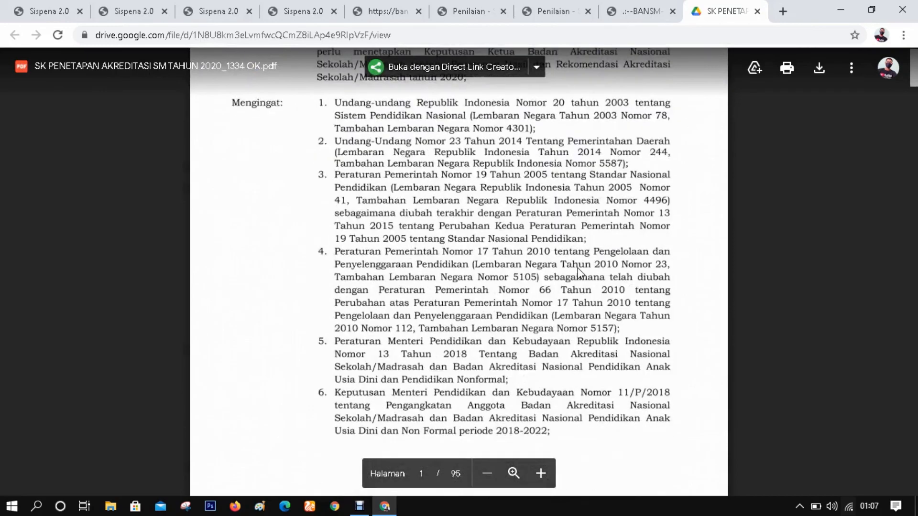
scroll(579, 272, up, 8)
scroll(580, 272, down, 4)
scroll(578, 271, down, 15)
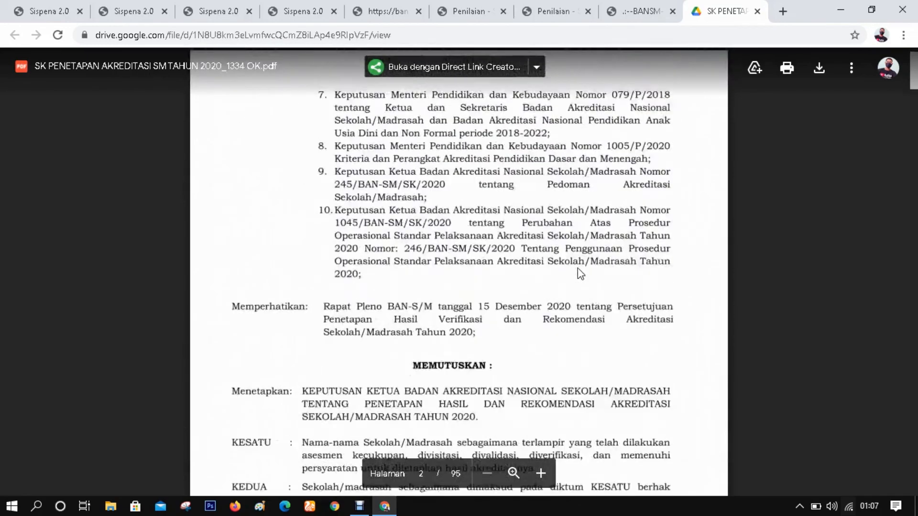
scroll(580, 274, down, 6)
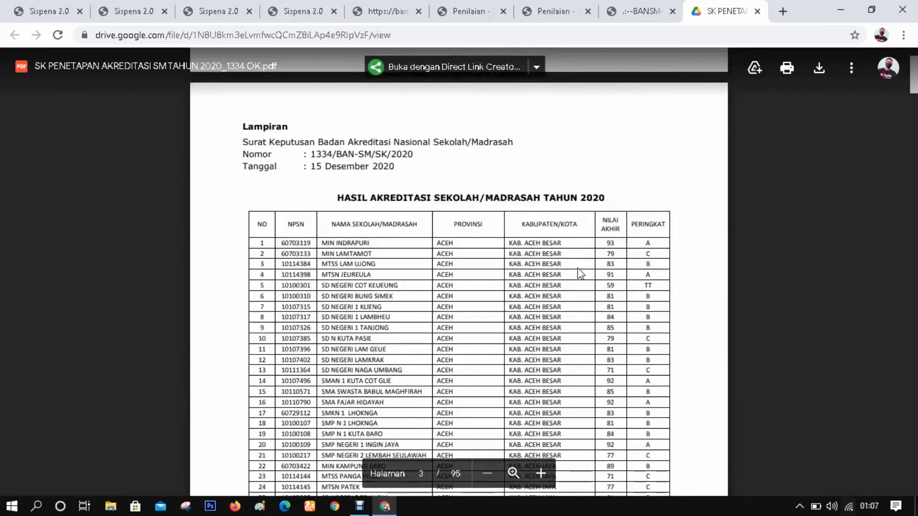
Search the decree for "SIKKA" and highlight the result row of SMP Katolik Virgo Fidelis Maumere.
key(ctrl+f)
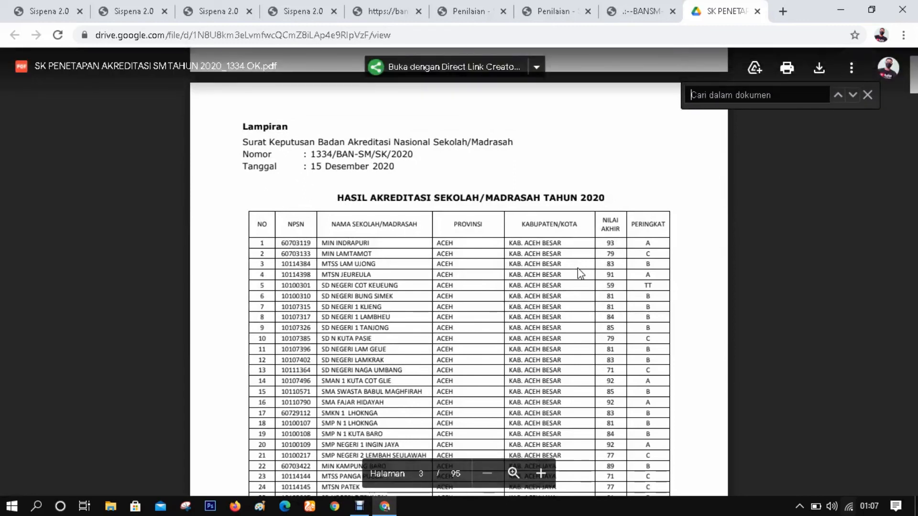
text(SIKKA)
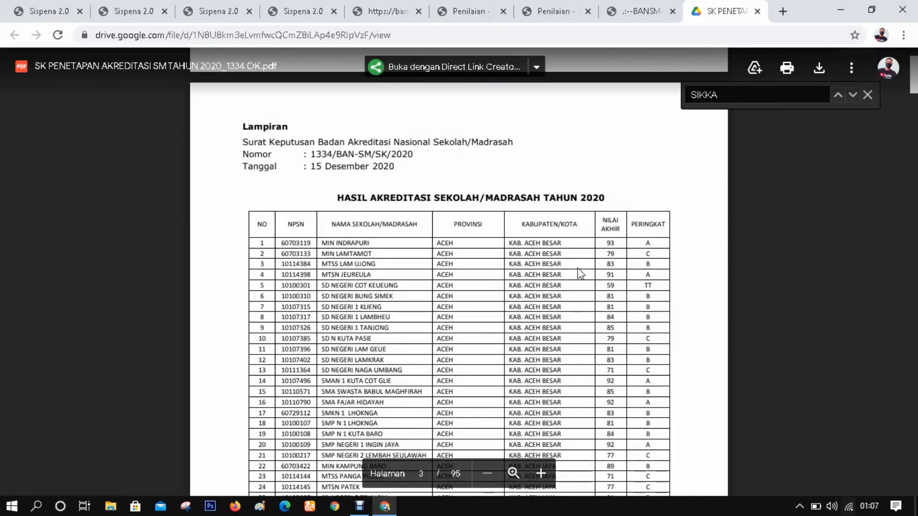
key(Return)
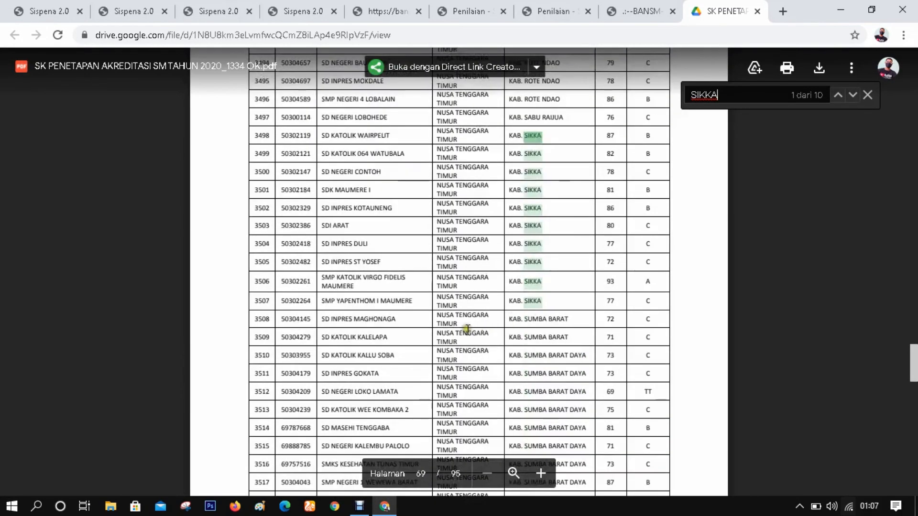
scroll(407, 371, down, 1)
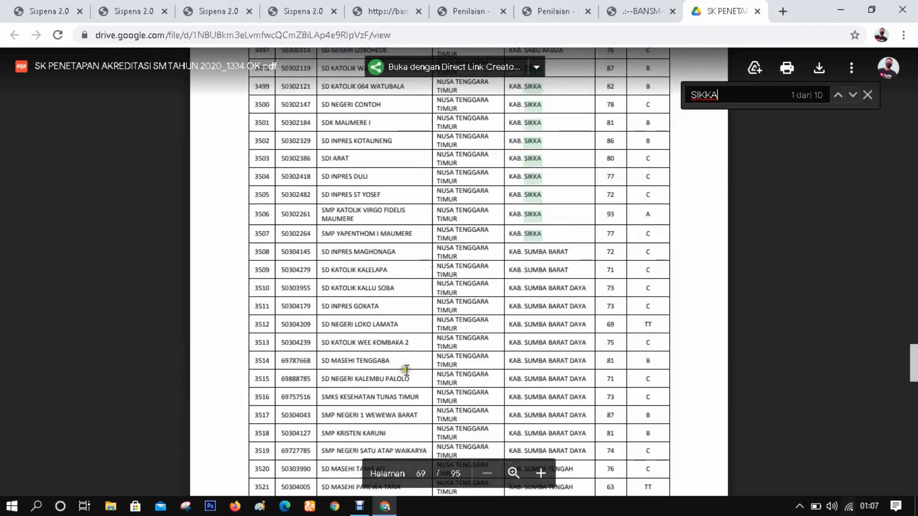
scroll(406, 372, down, 2)
scroll(408, 373, up, 2)
scroll(465, 245, up, 1)
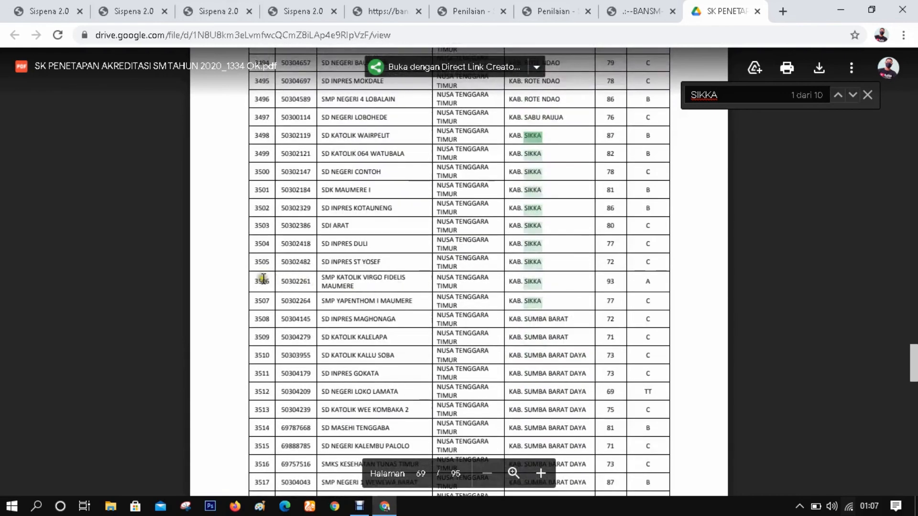
drag(255, 279, 663, 286)
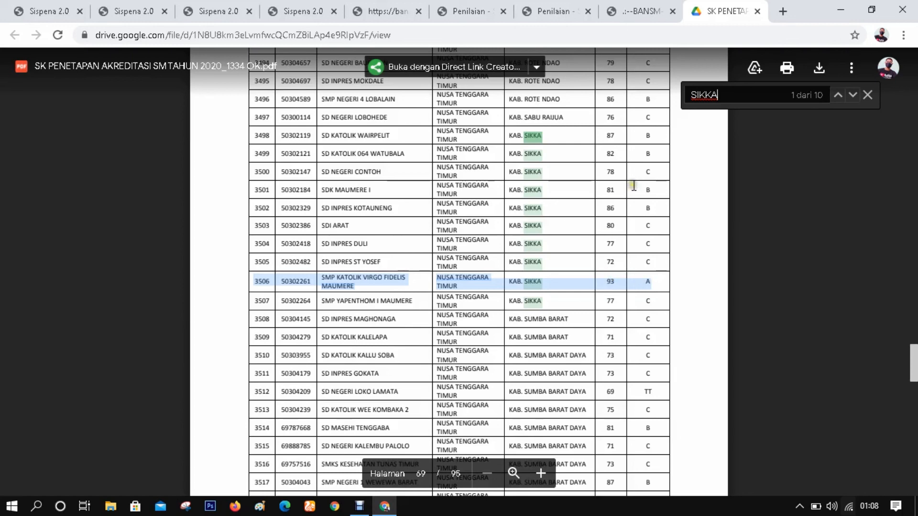
Close the decree PDF and look over the embedded decree on the BAN-S/M announcement page again.
click(758, 11)
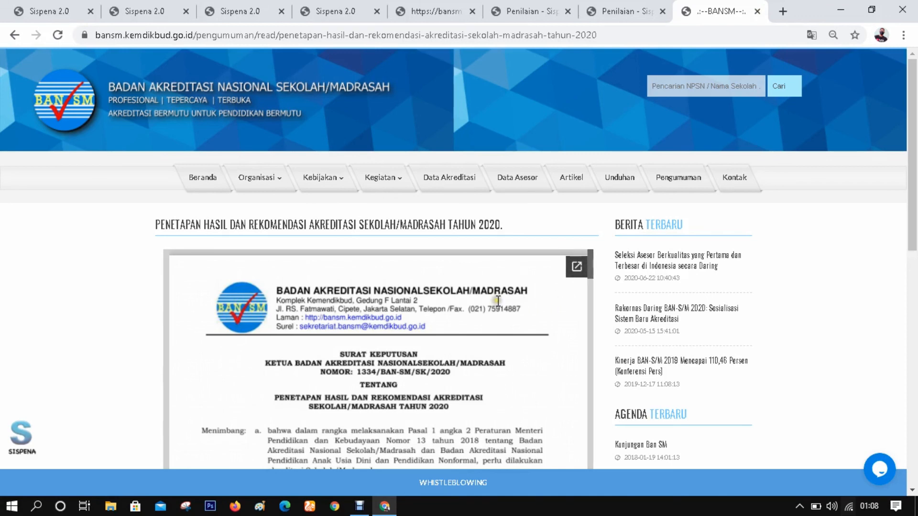
scroll(498, 301, down, 3)
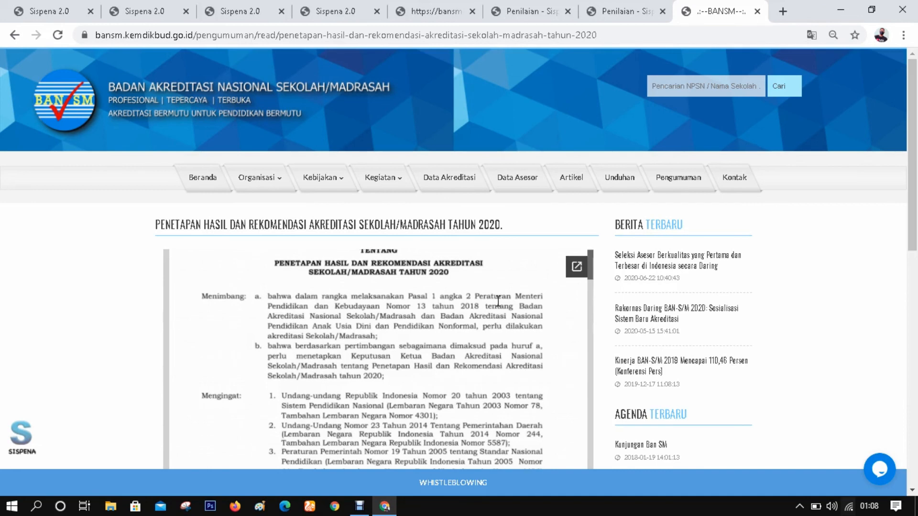
scroll(403, 264, up, 3)
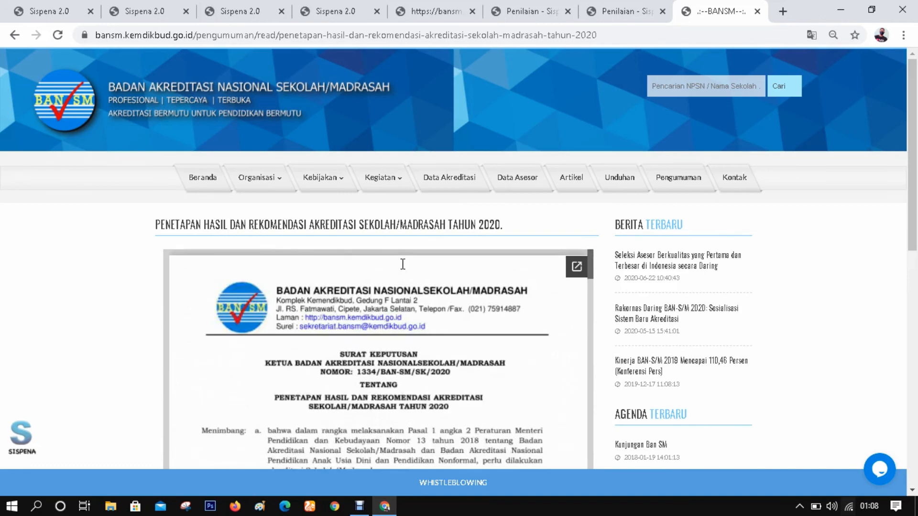